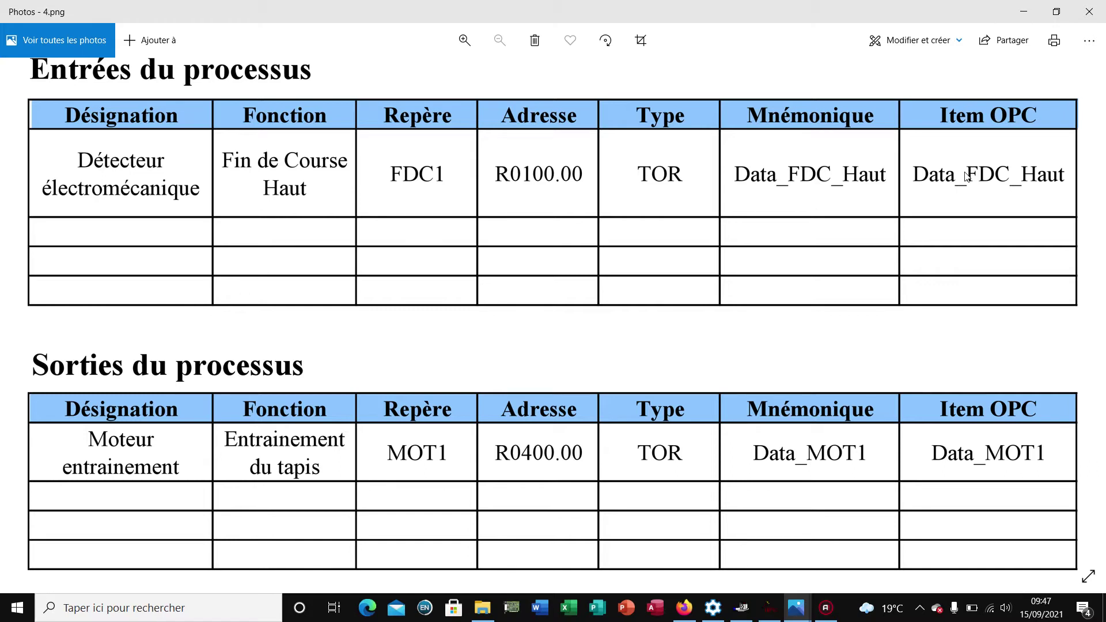
View the GEMMA diagram in the image following 4.png and close the photo viewer
key(Right)
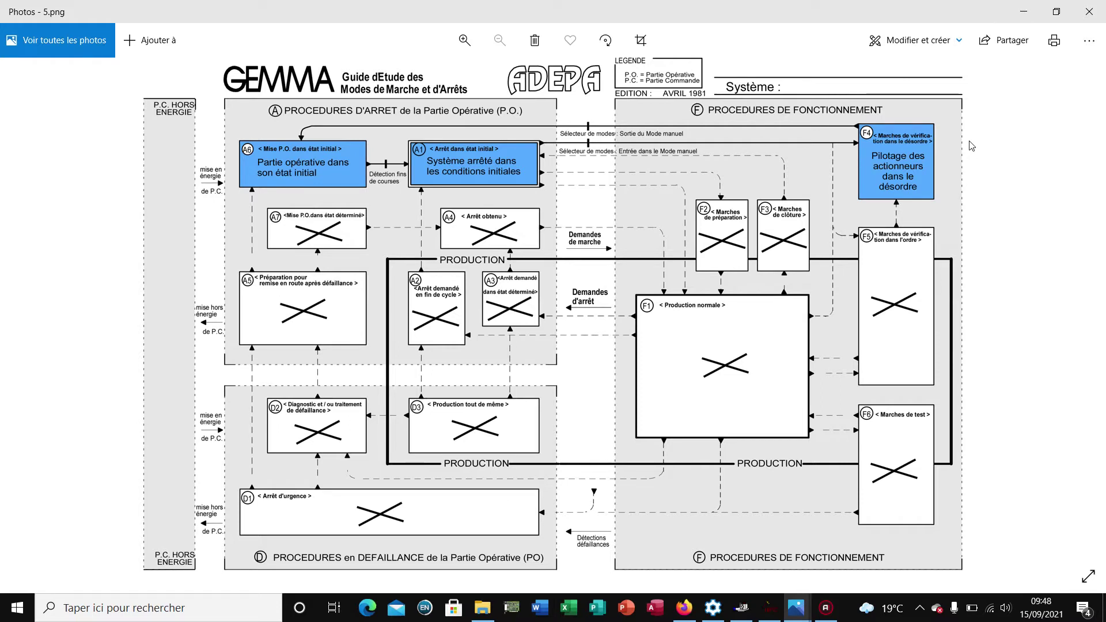
click(1093, 16)
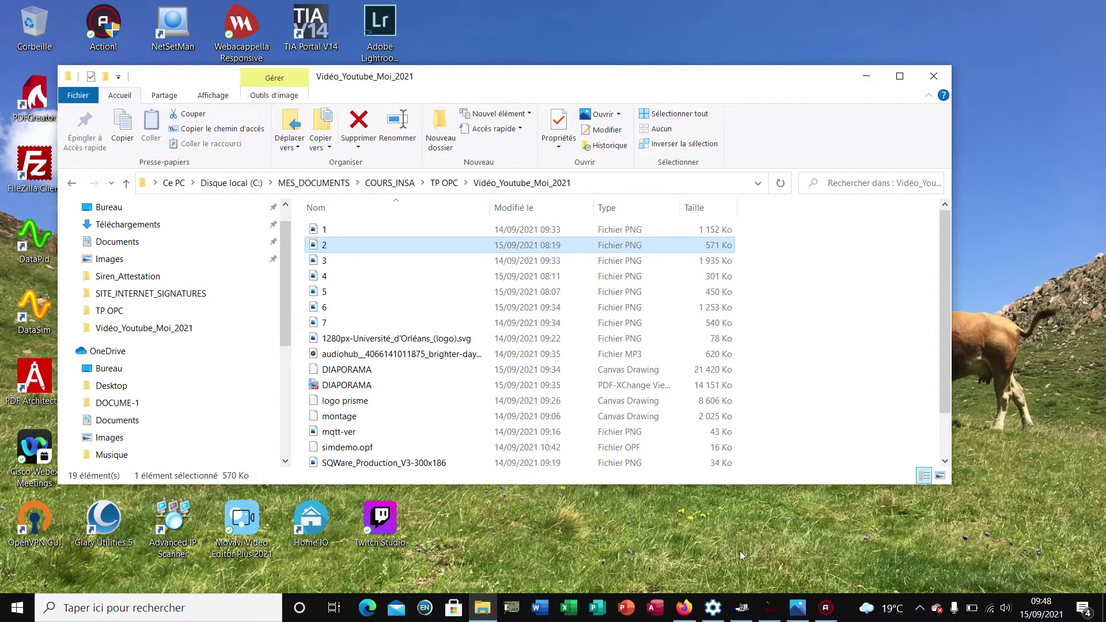
Switch to KEPServerEx and examine the properties of the Ramp device and its Data_RampXL1 tag
click(742, 607)
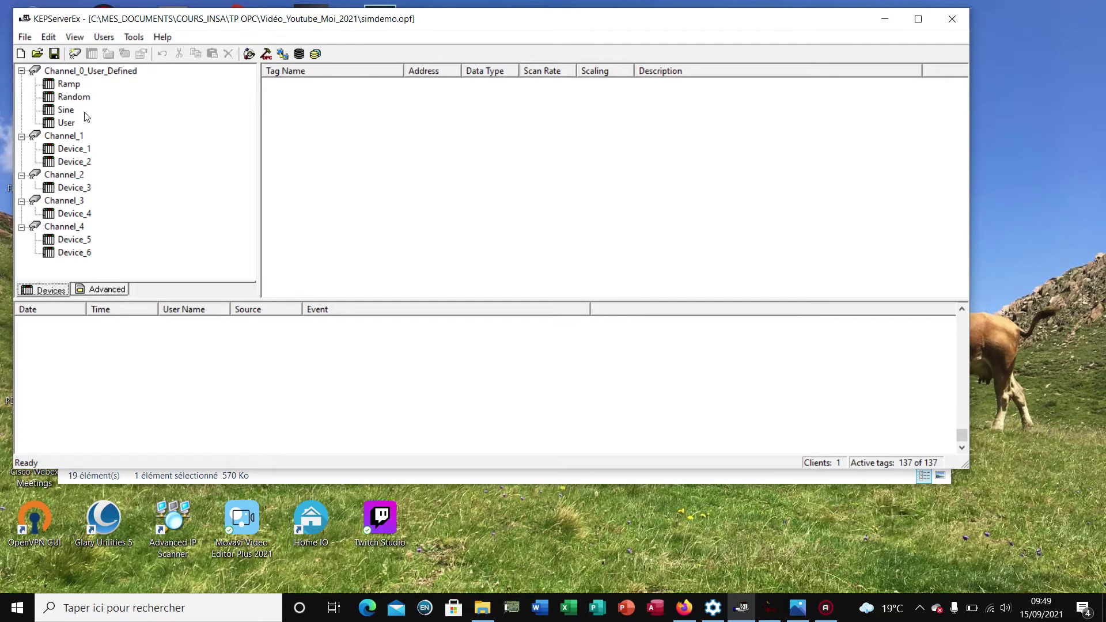
double_click(69, 85)
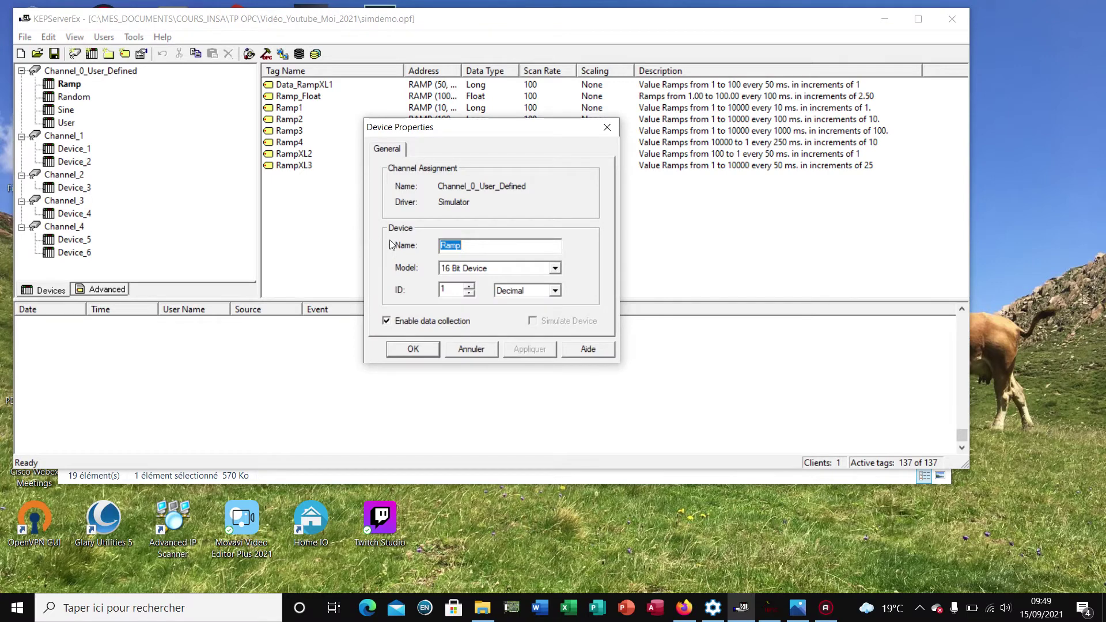
drag(494, 139, 653, 180)
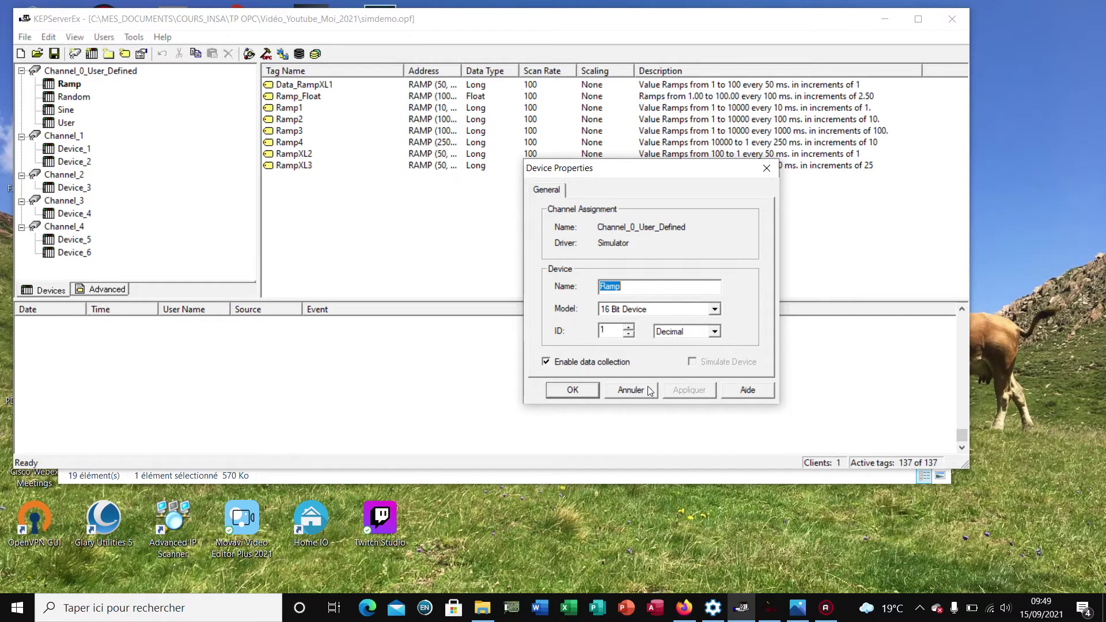
click(591, 392)
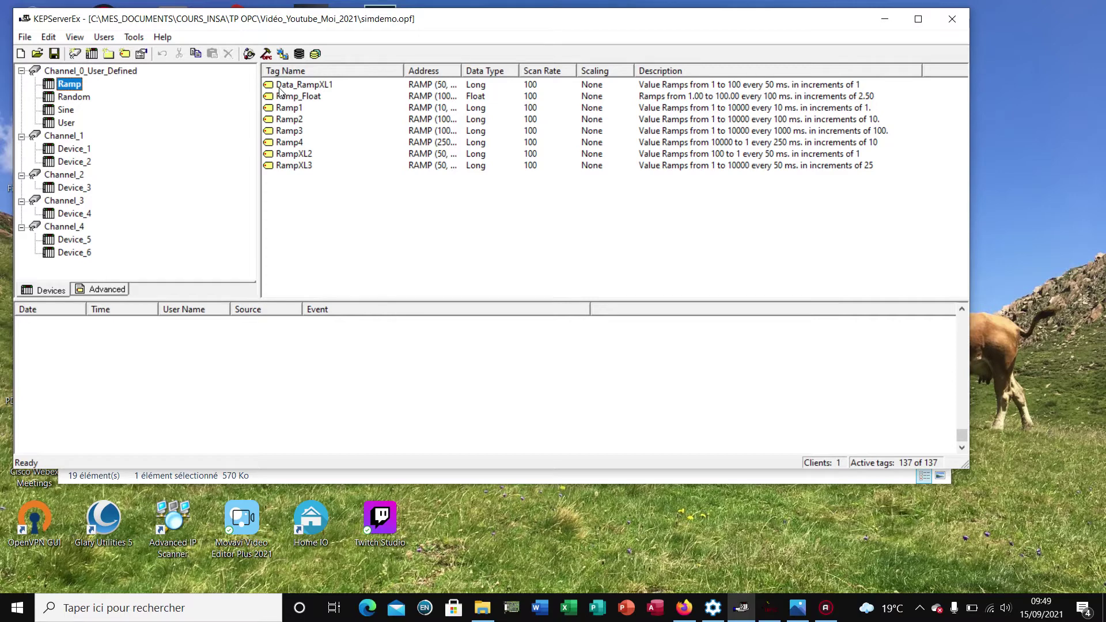
double_click(309, 90)
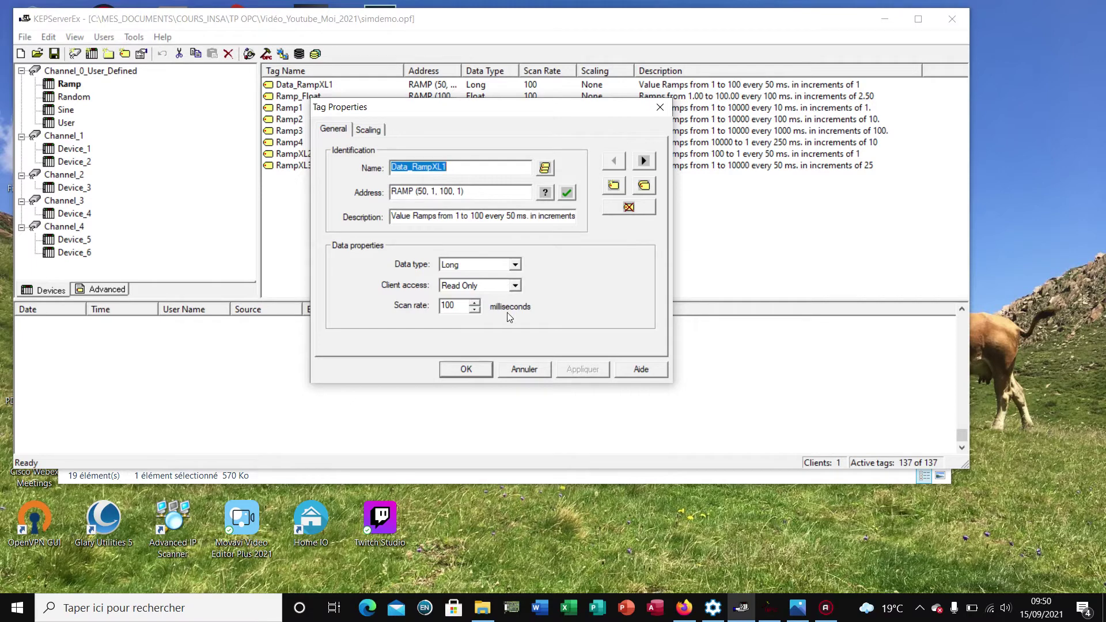
click(466, 369)
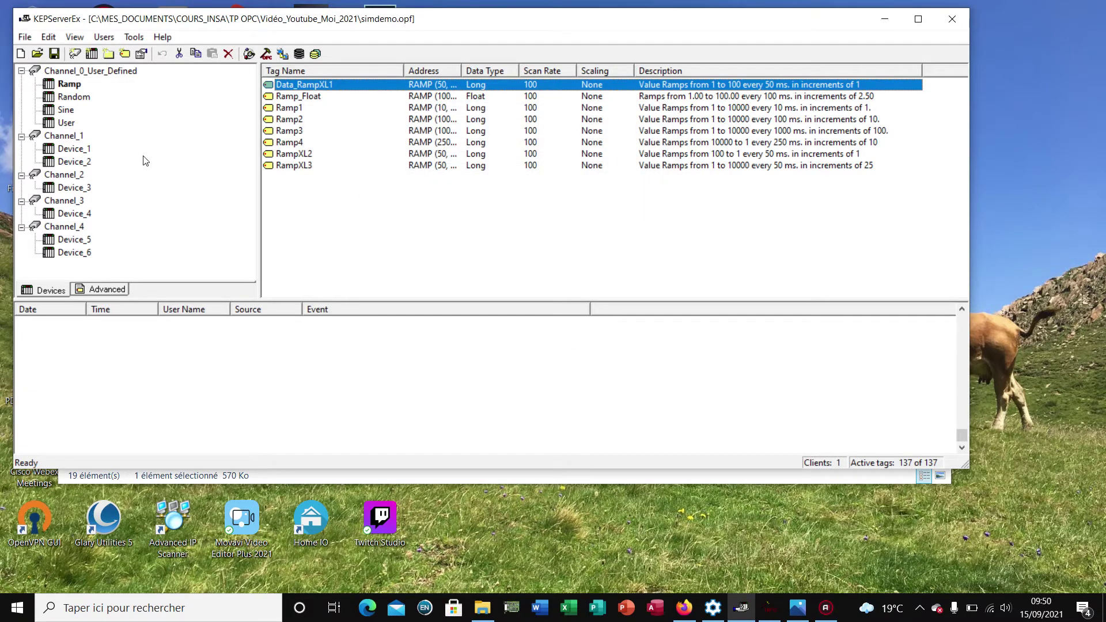
Examine the tags of Device_1 and Device_2 under Channel_1, including the Data_ST tag's properties, and minimize the server window
click(68, 152)
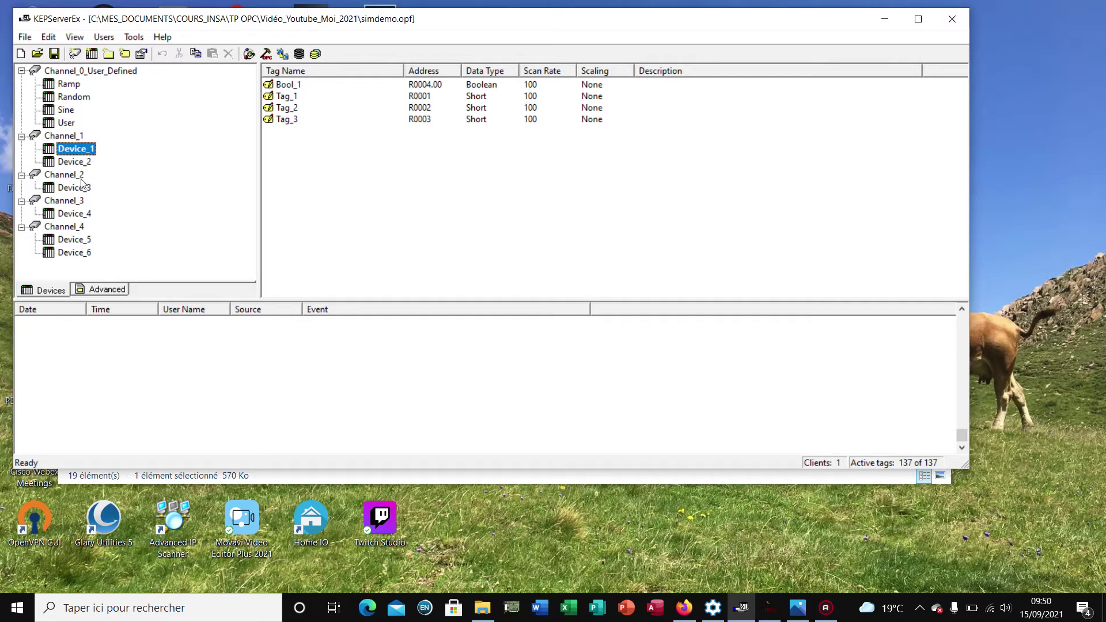
click(72, 164)
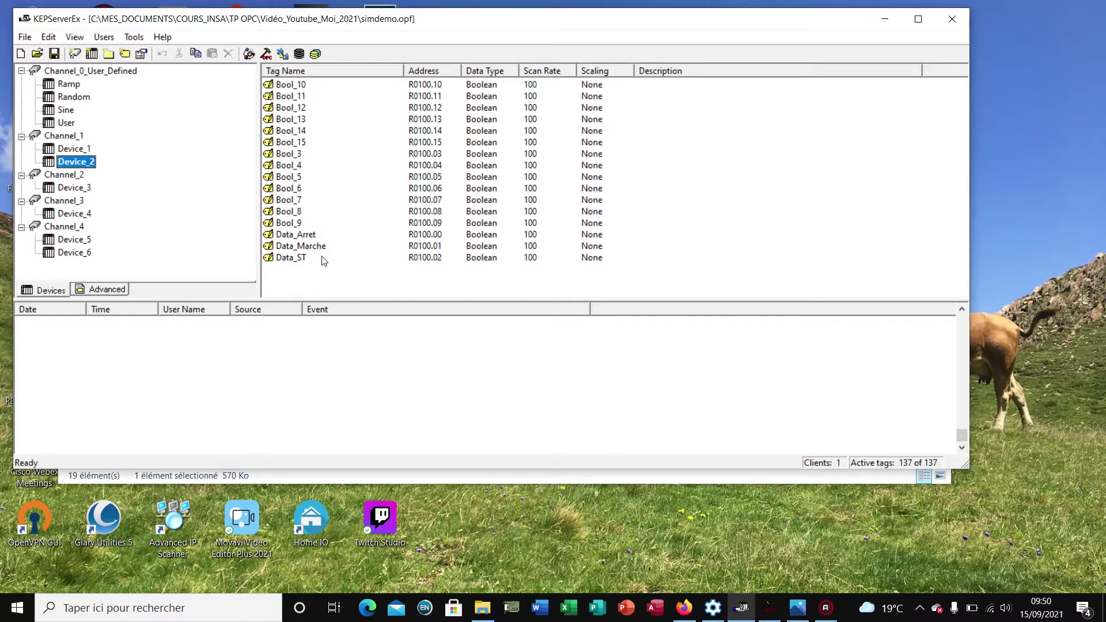
double_click(293, 263)
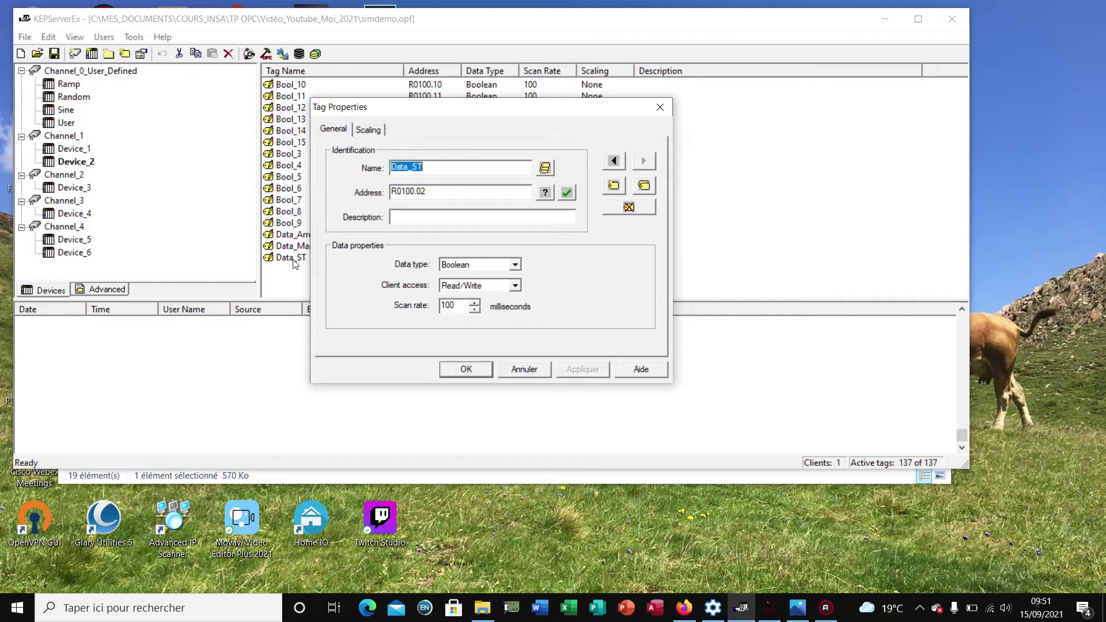
click(466, 369)
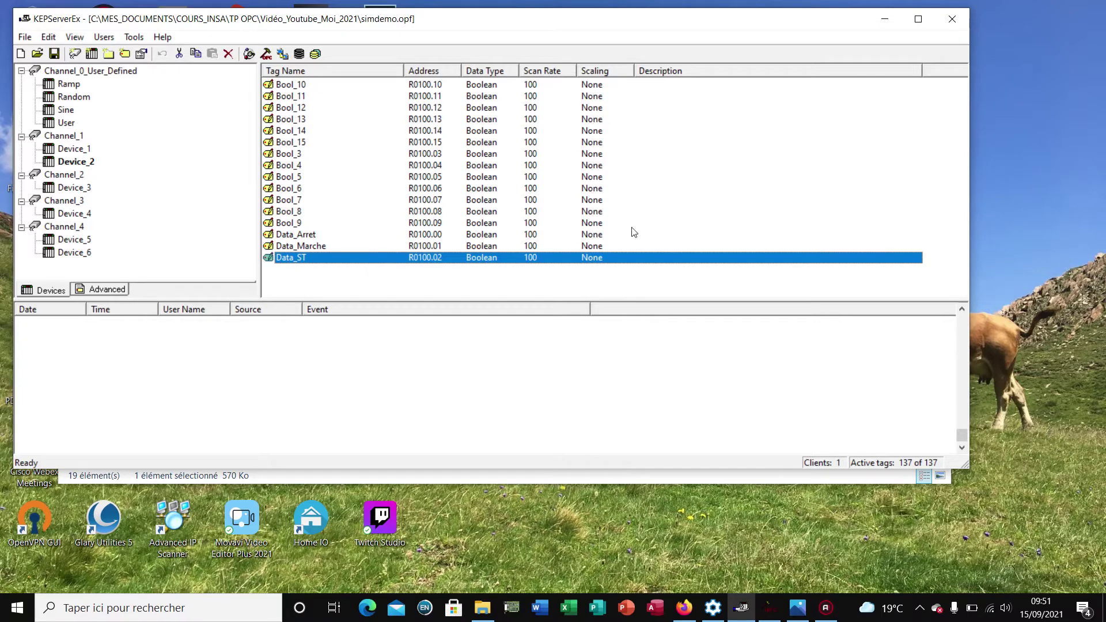
click(884, 24)
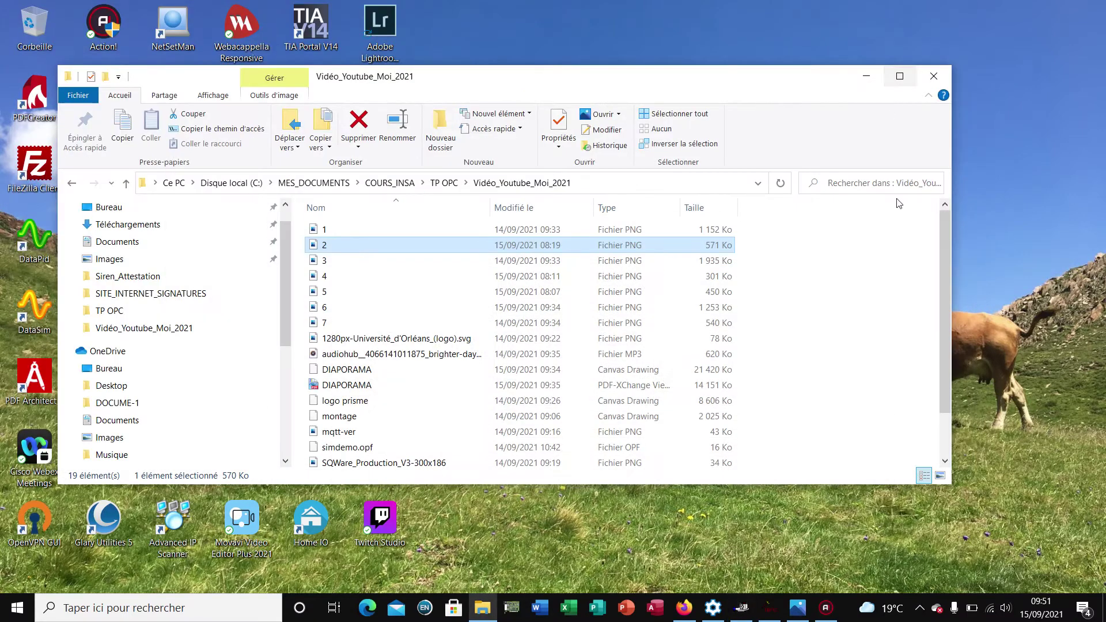
Switch to OPC Quick Client, make its window taller and connect to the KEPware.KEPServerEx.V4 server
click(764, 613)
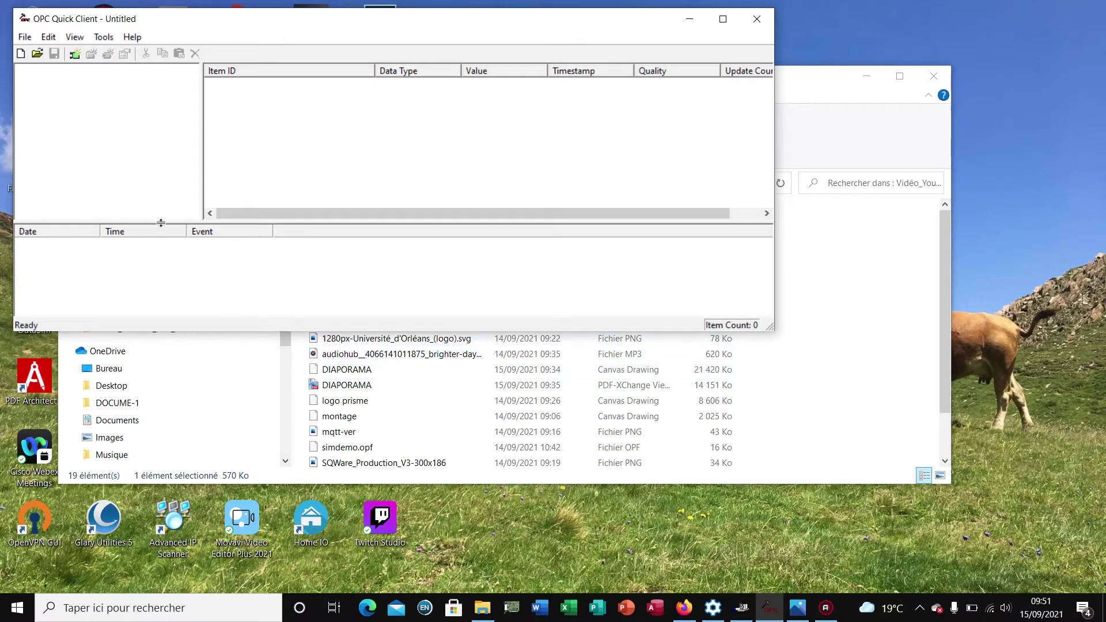
drag(182, 330, 183, 500)
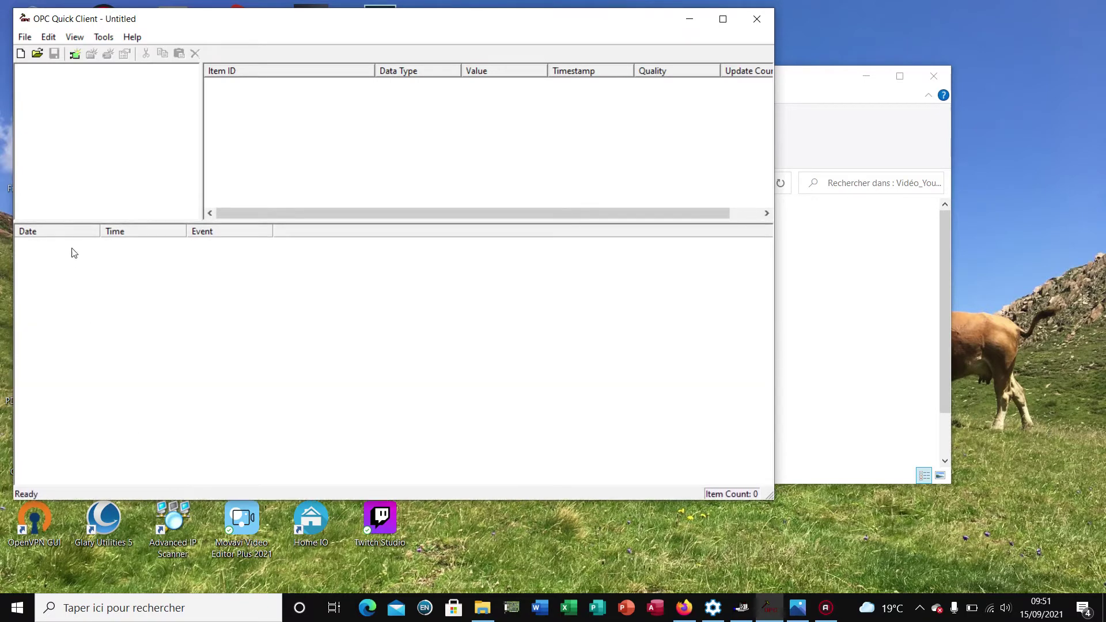
click(75, 57)
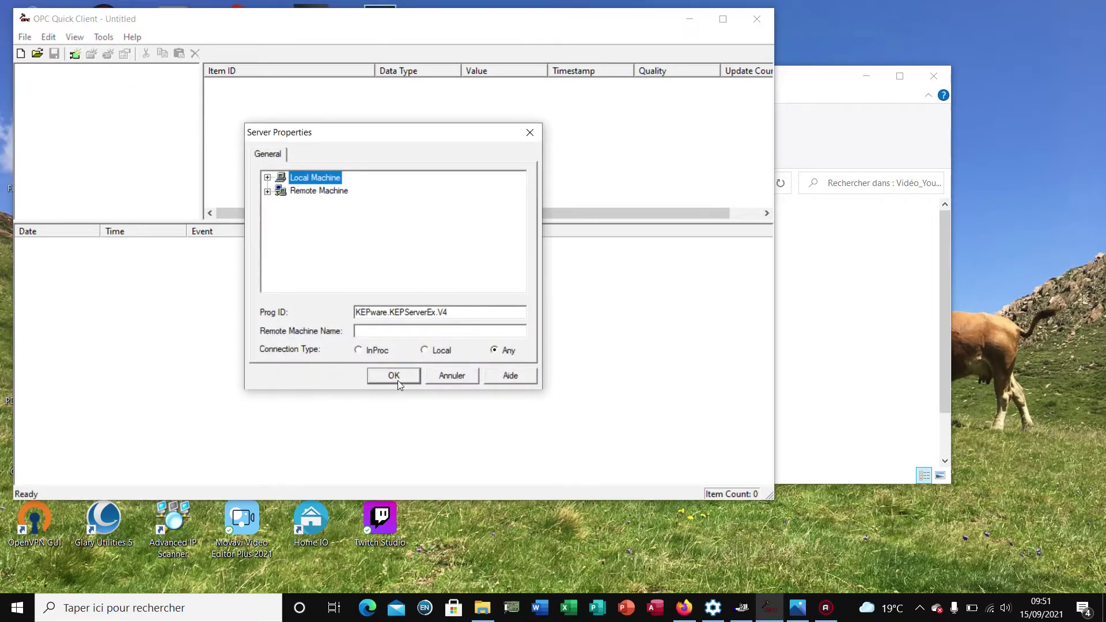
click(394, 377)
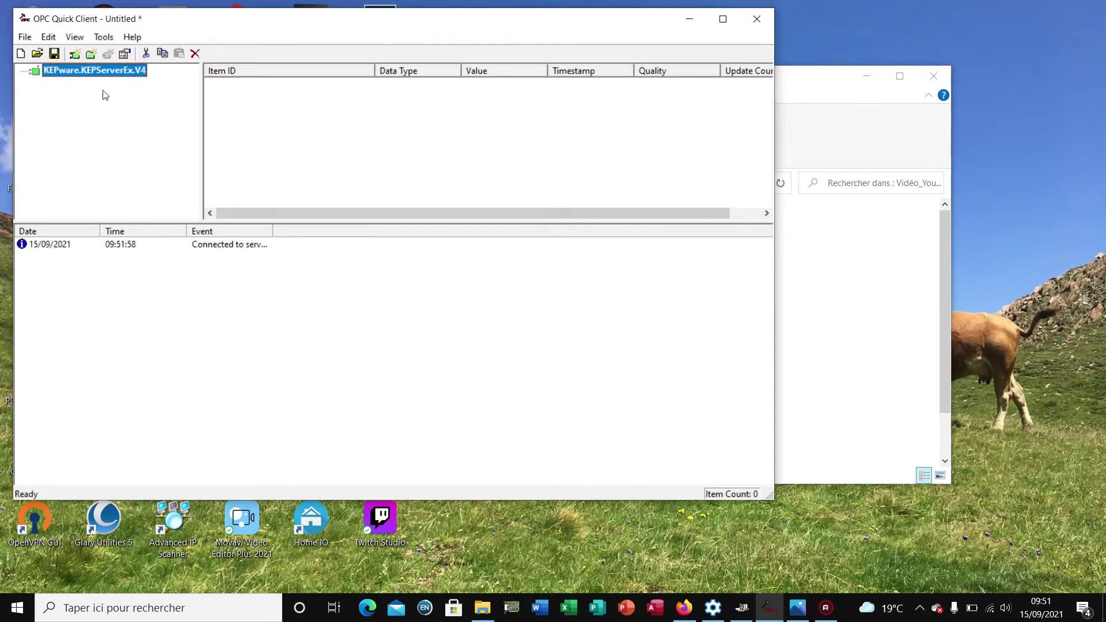
Add a group named test to the KEPware.KEPServerEx.V4 server connection
click(91, 58)
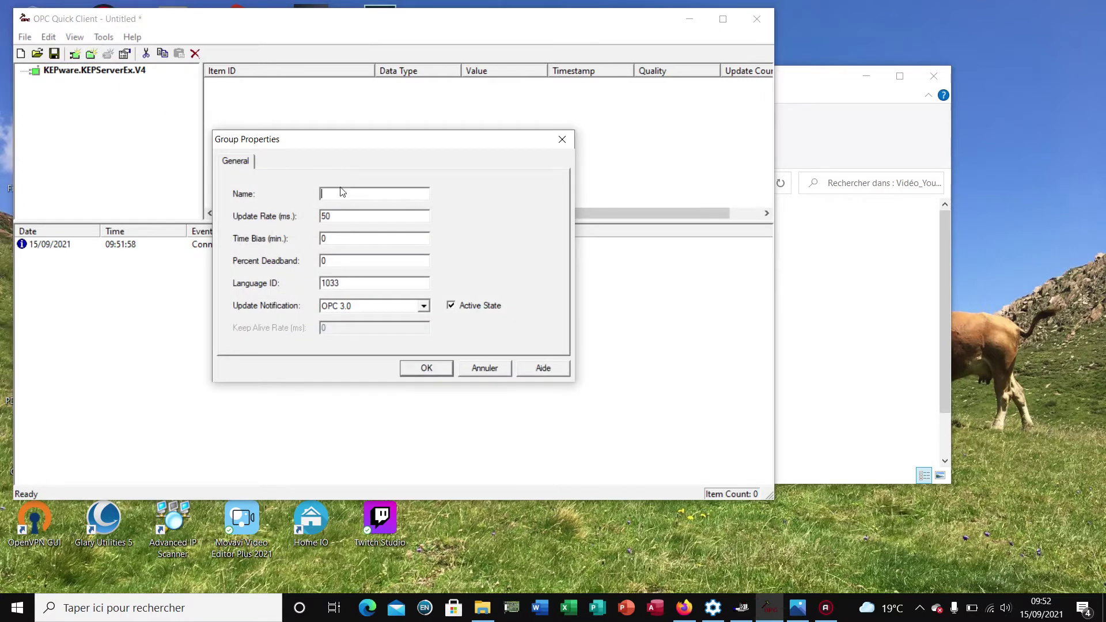
text(test)
click(427, 370)
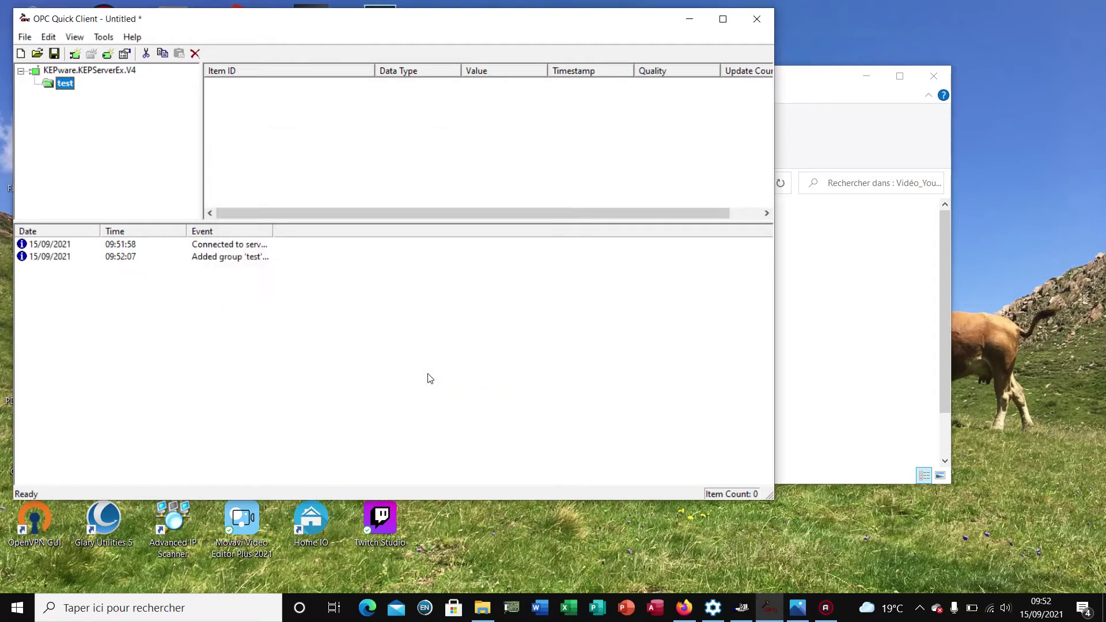
Add the items Data_Arret, Data_Marche and Data_ST from Device_2 of Channel_1 to the test group
click(108, 54)
drag(384, 104, 522, 111)
click(353, 283)
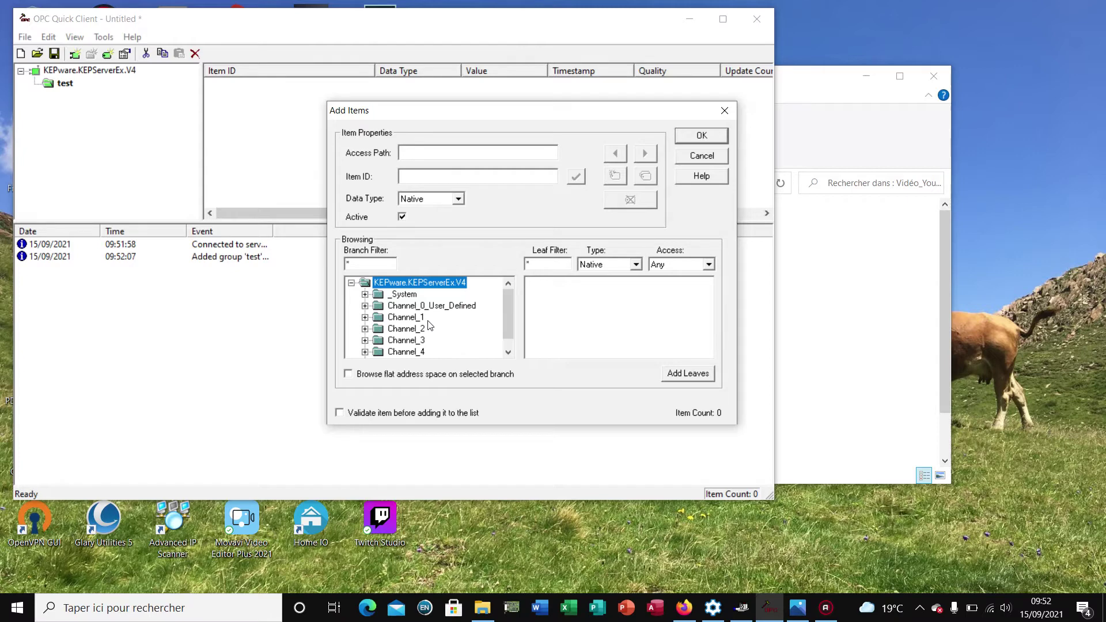
click(364, 317)
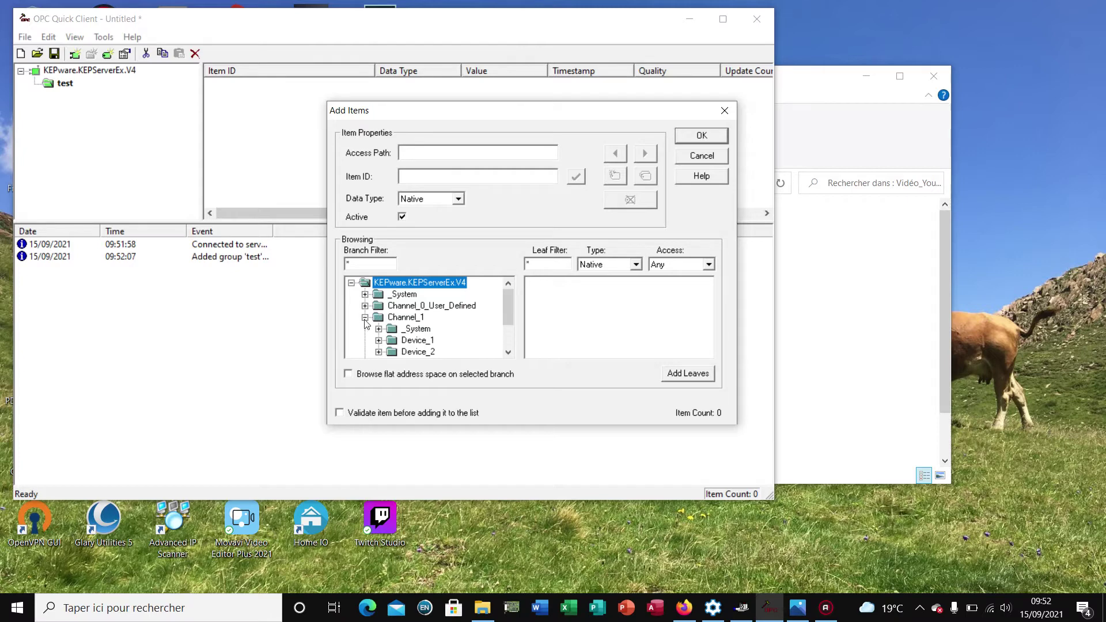
click(416, 352)
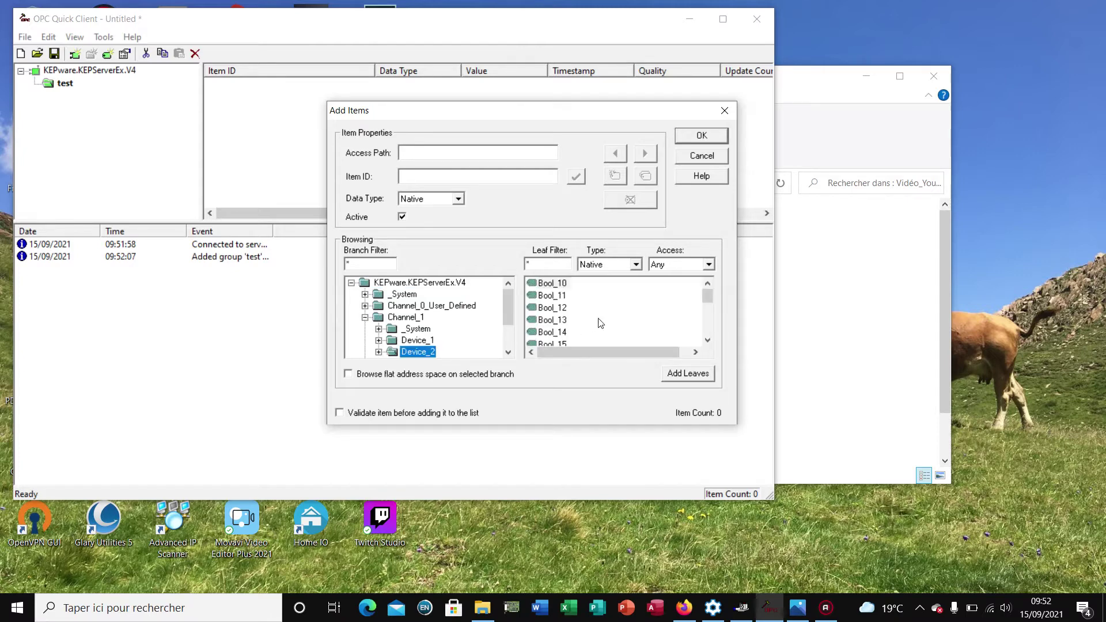
scroll(614, 313, down, 3)
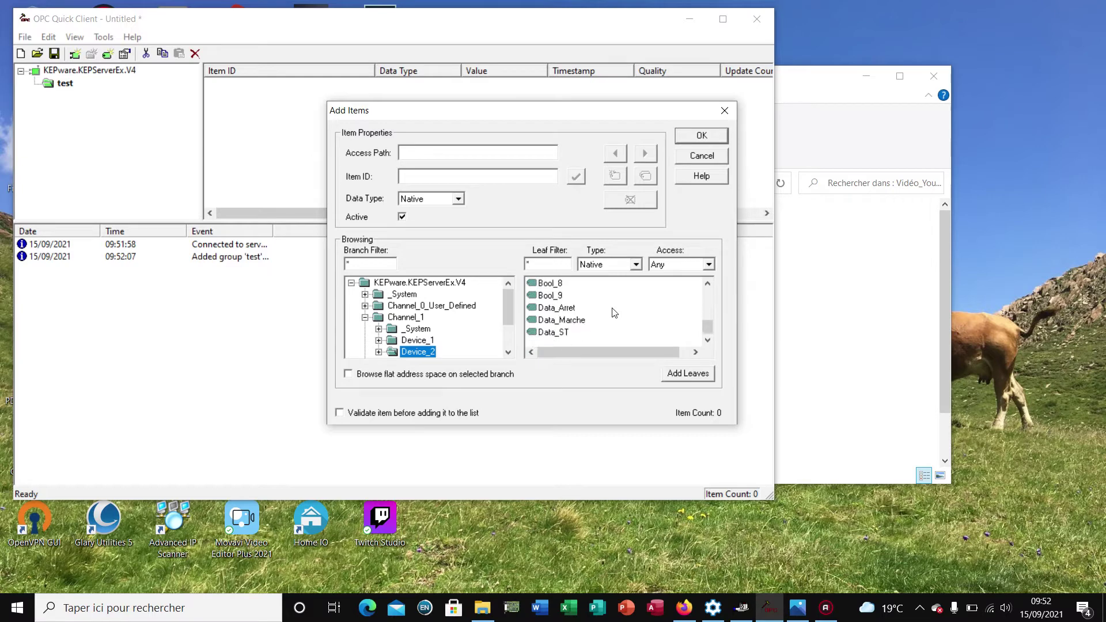
click(575, 310)
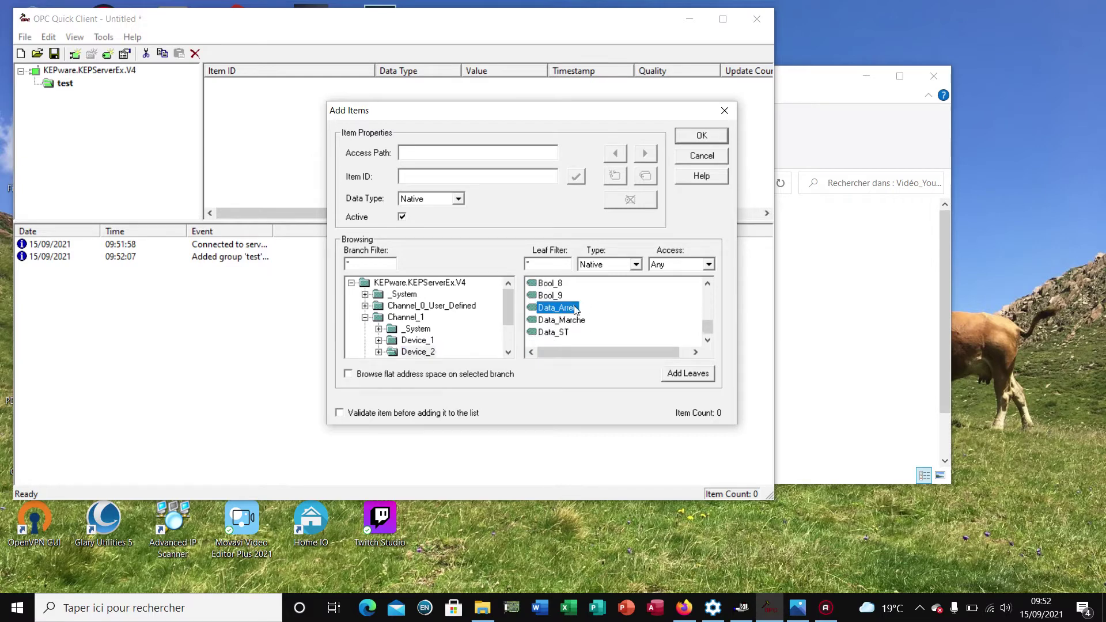
key(shift+Down)
key(shift+Down)
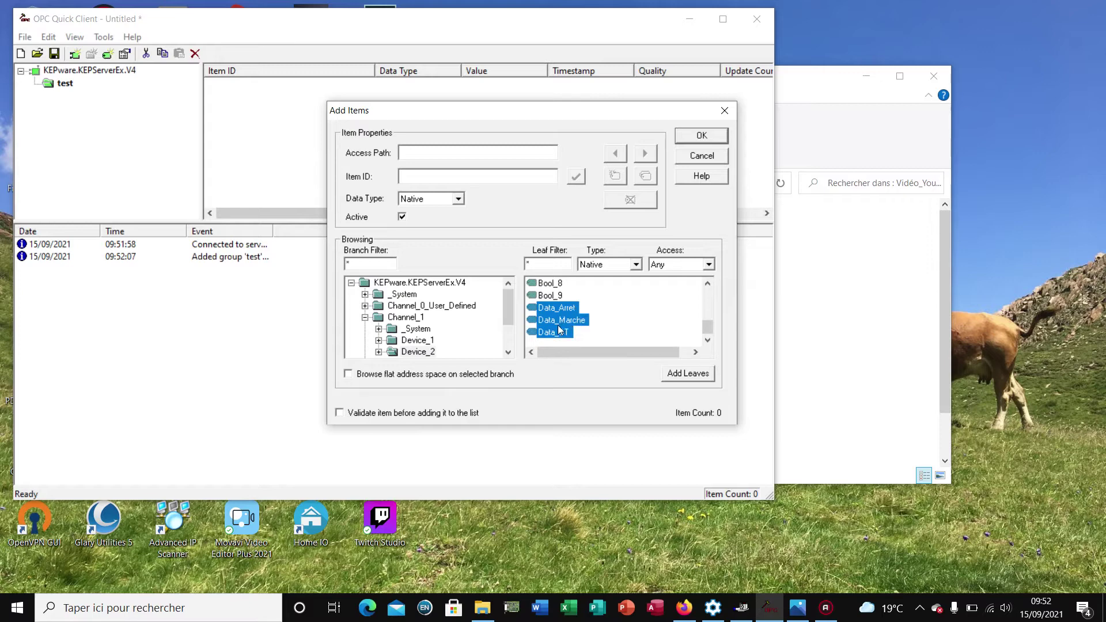
click(698, 379)
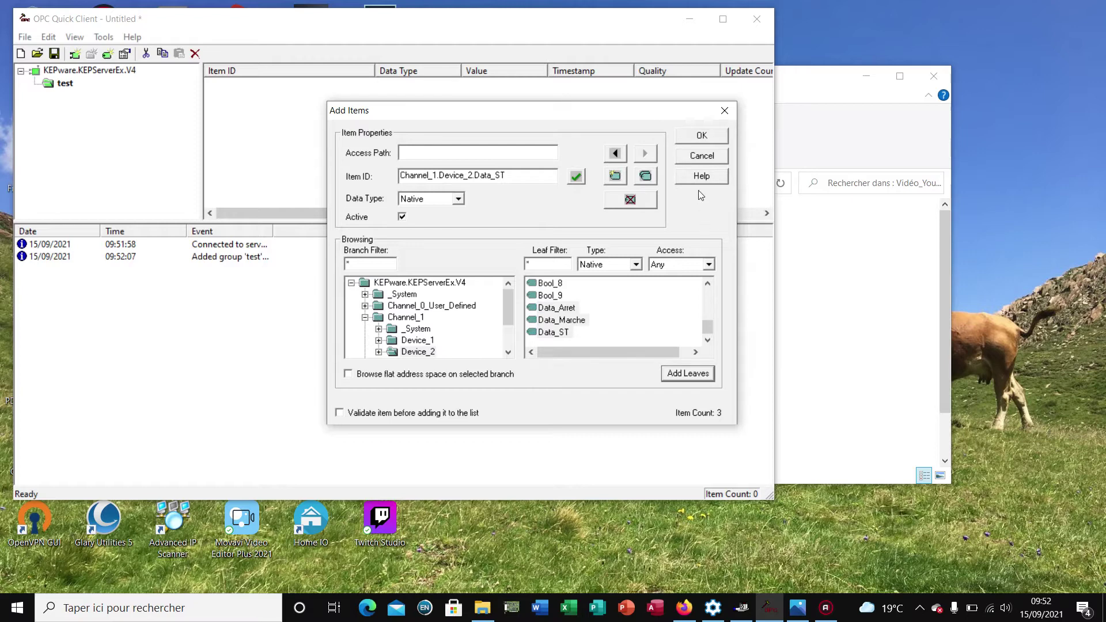
click(700, 138)
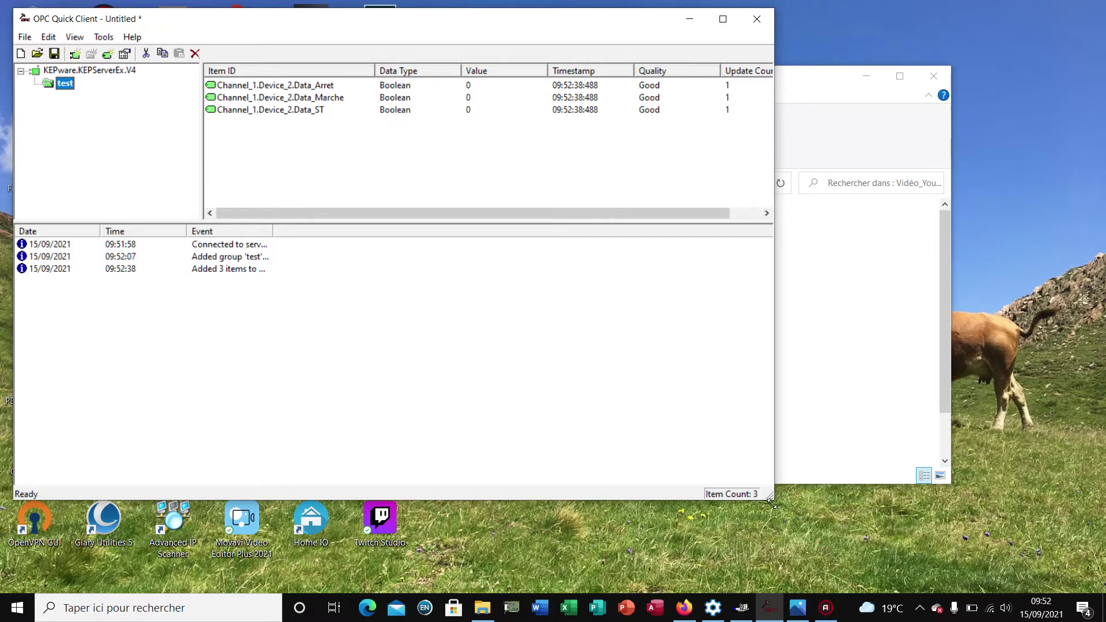
Shrink the OPC Quick Client window to its item list, move it into the screen corner and minimize the file explorer
drag(770, 497, 754, 229)
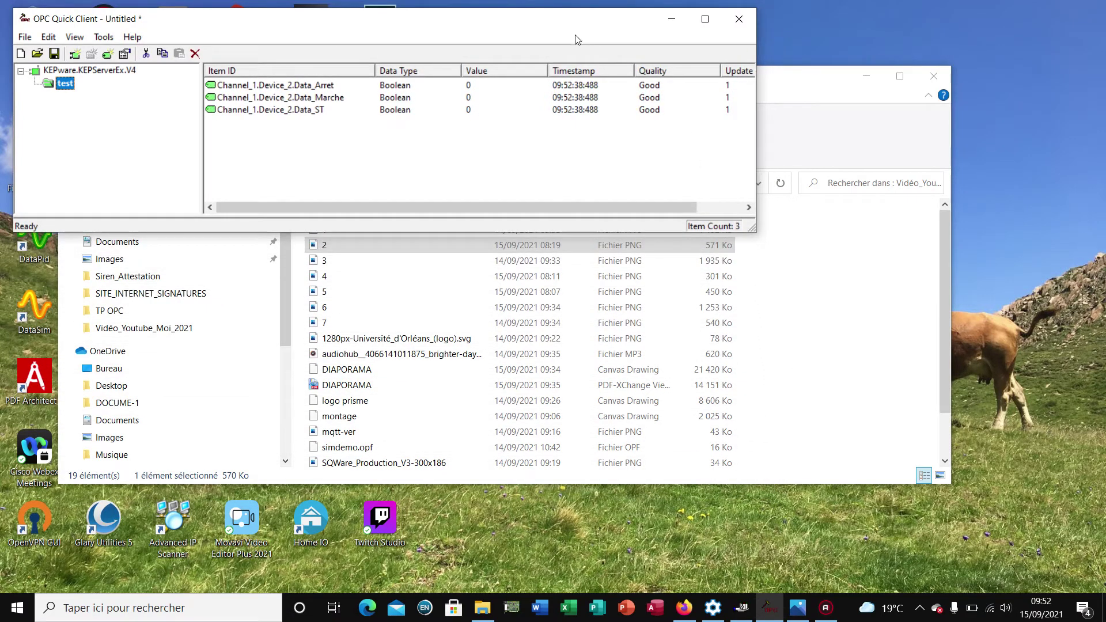
drag(571, 32, 562, 28)
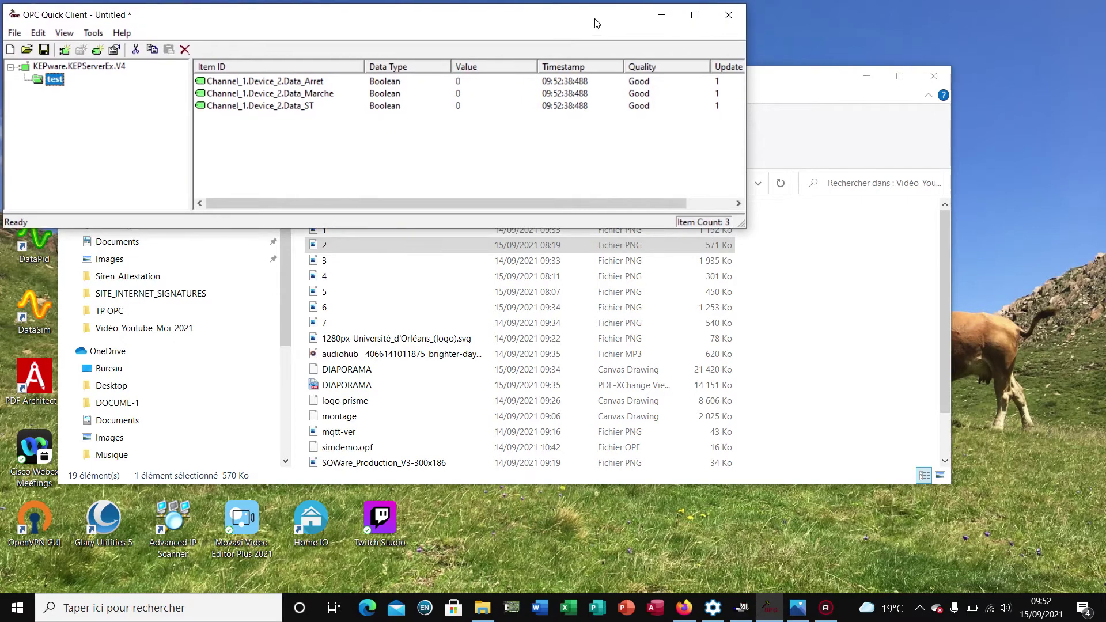
click(865, 76)
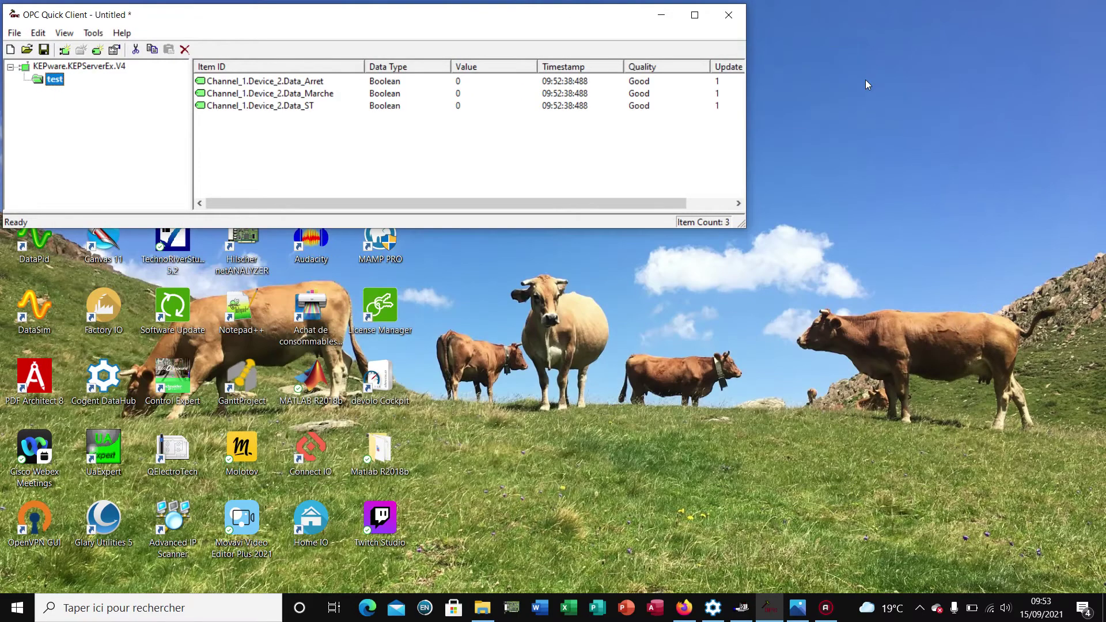
Switch to the Cogent DataHub properties and widen the OPC server and status columns of the OPC DA connection list
click(715, 608)
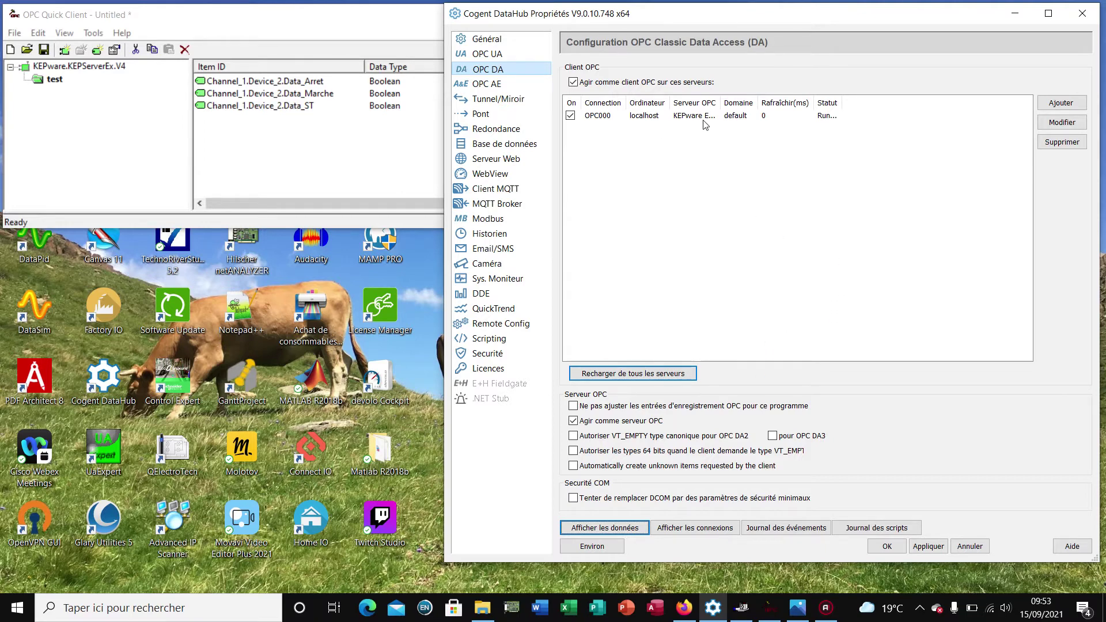
drag(722, 97, 801, 109)
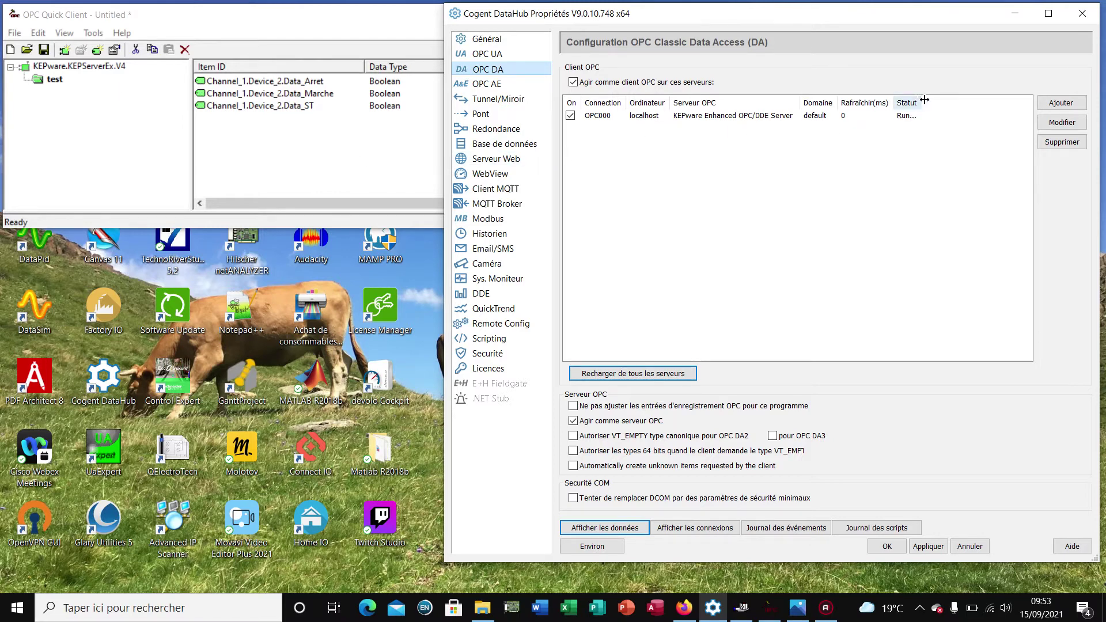
drag(922, 100, 937, 100)
Open the DataHub data browser, move it higher over the OPC DA settings and display the Ramp points of the user-defined Channel_0
click(622, 529)
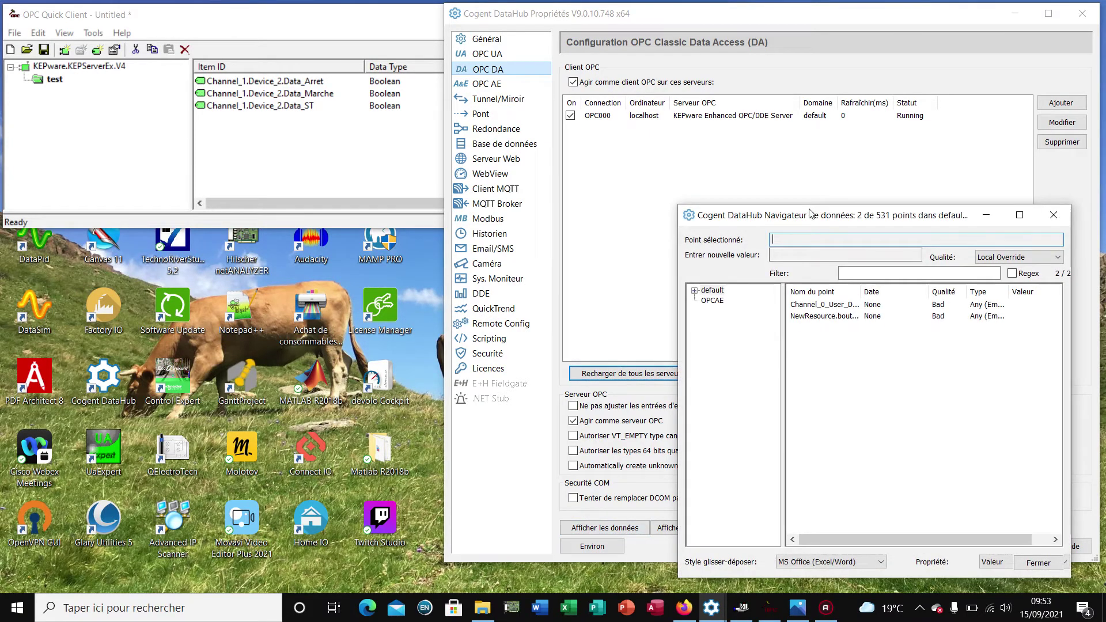
drag(811, 215, 749, 68)
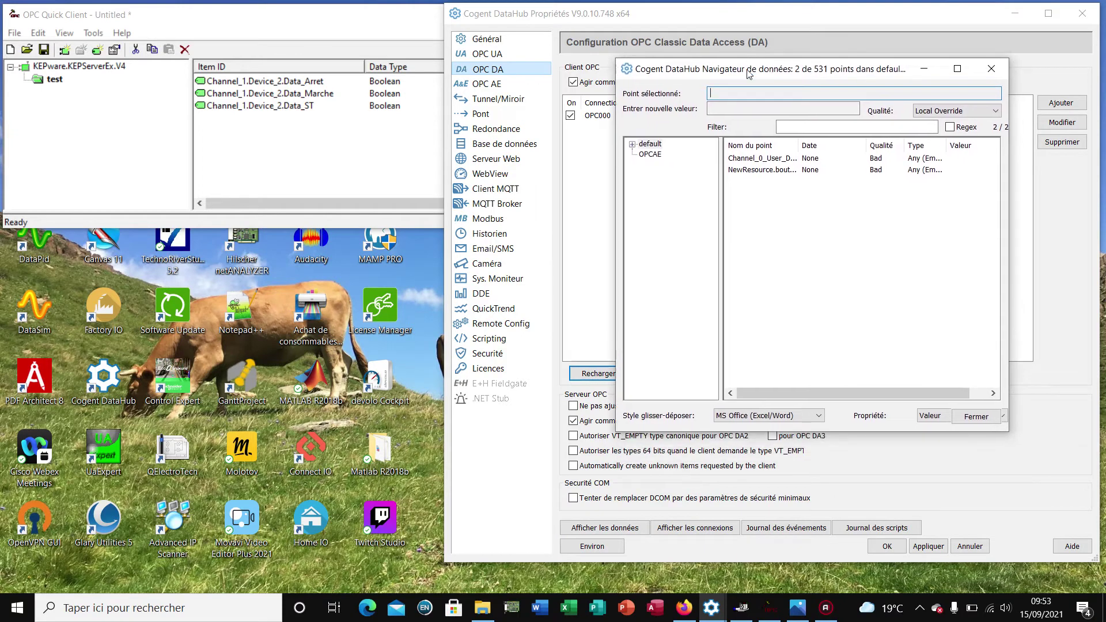
click(633, 145)
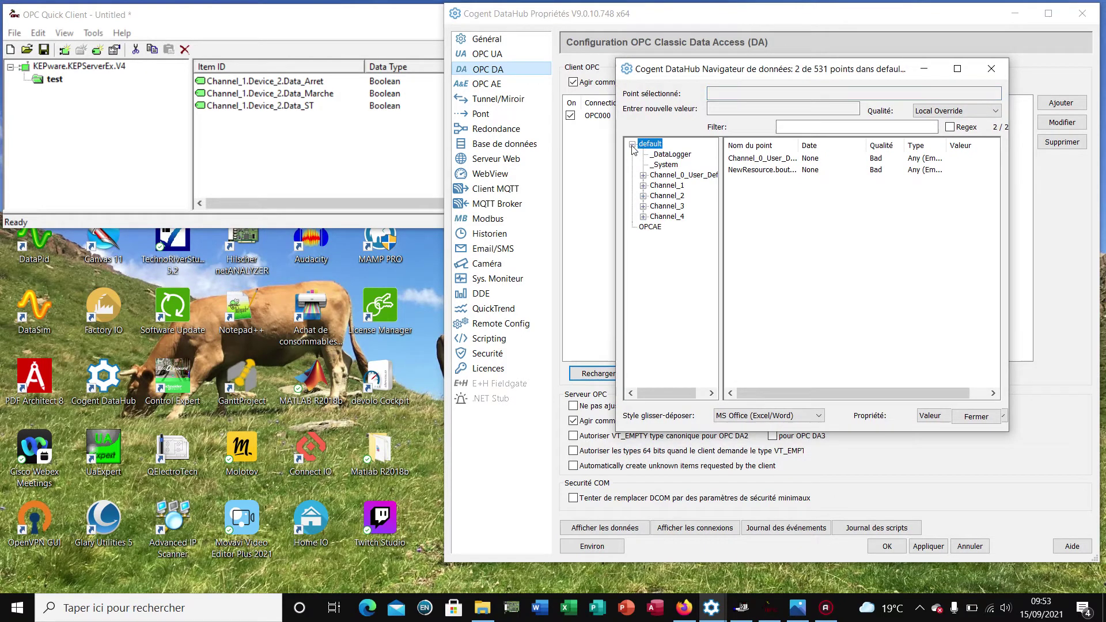
click(643, 176)
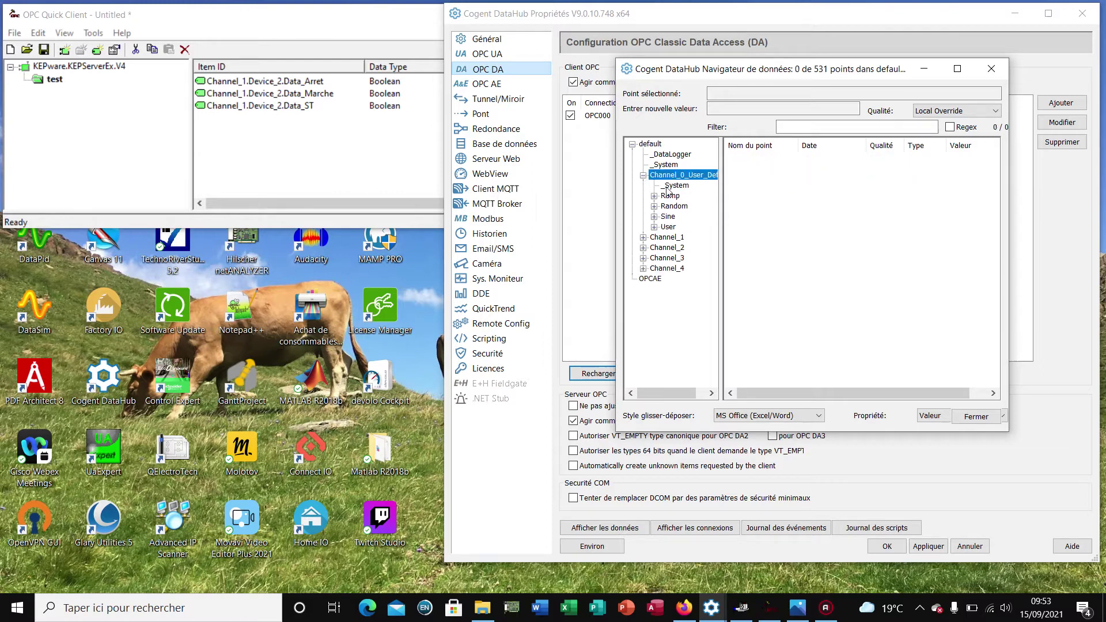
click(674, 197)
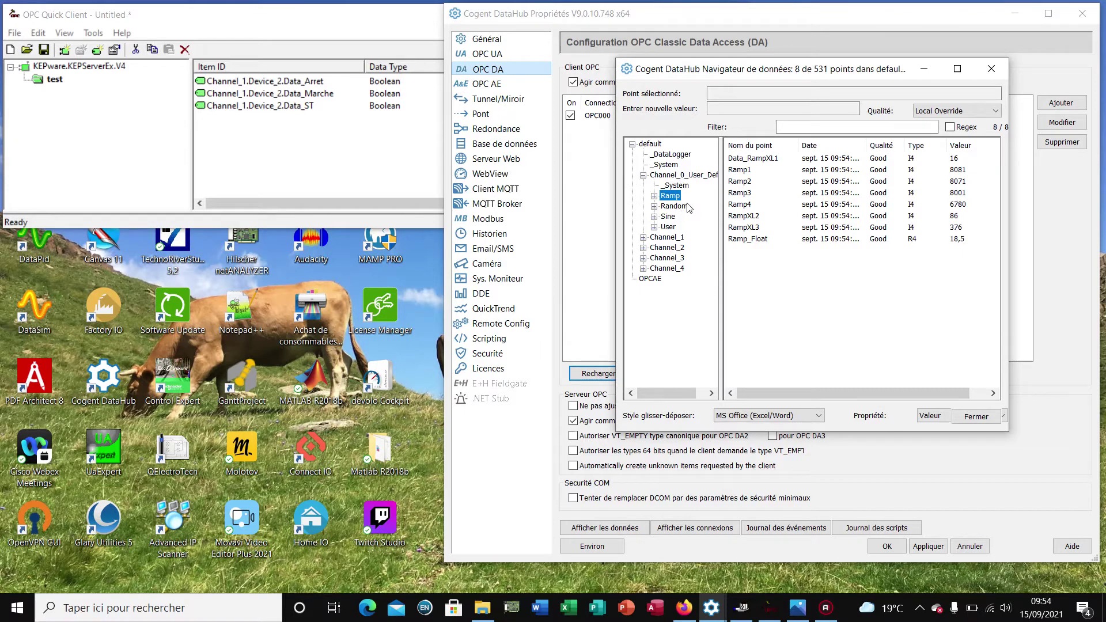
View the data points of Device_3 in Channel_2 and of Device_2 in Channel_1
click(644, 248)
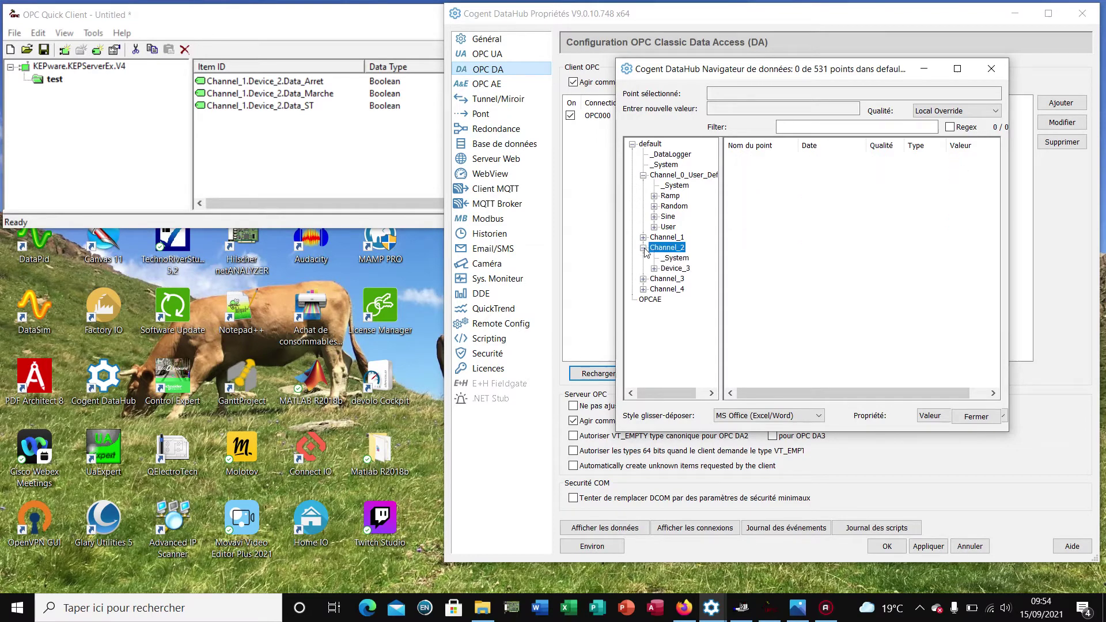
click(676, 269)
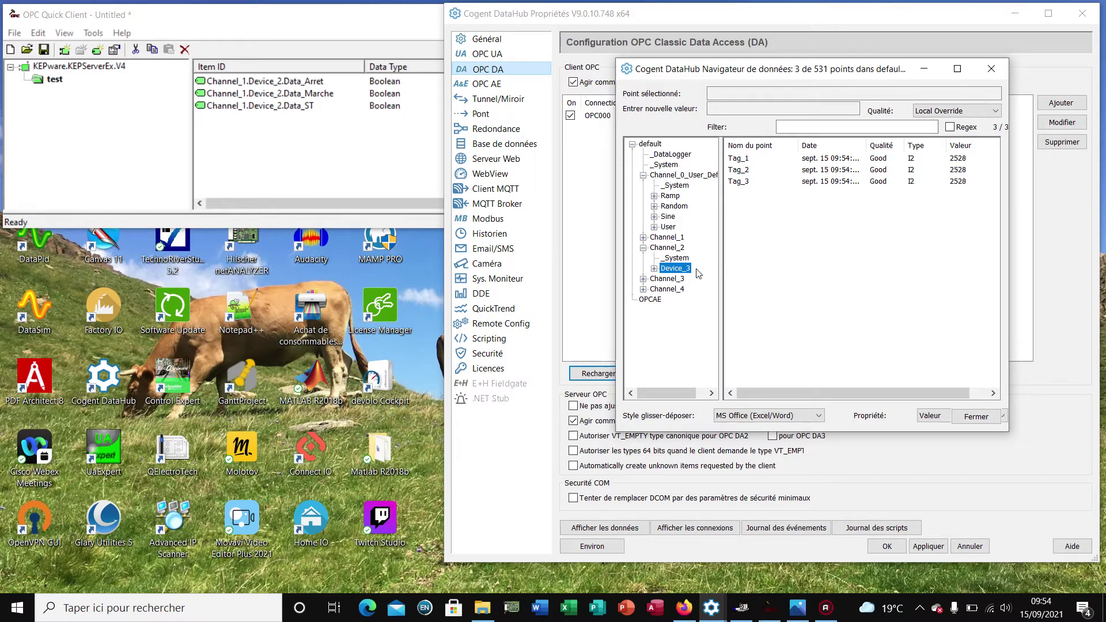
double_click(650, 237)
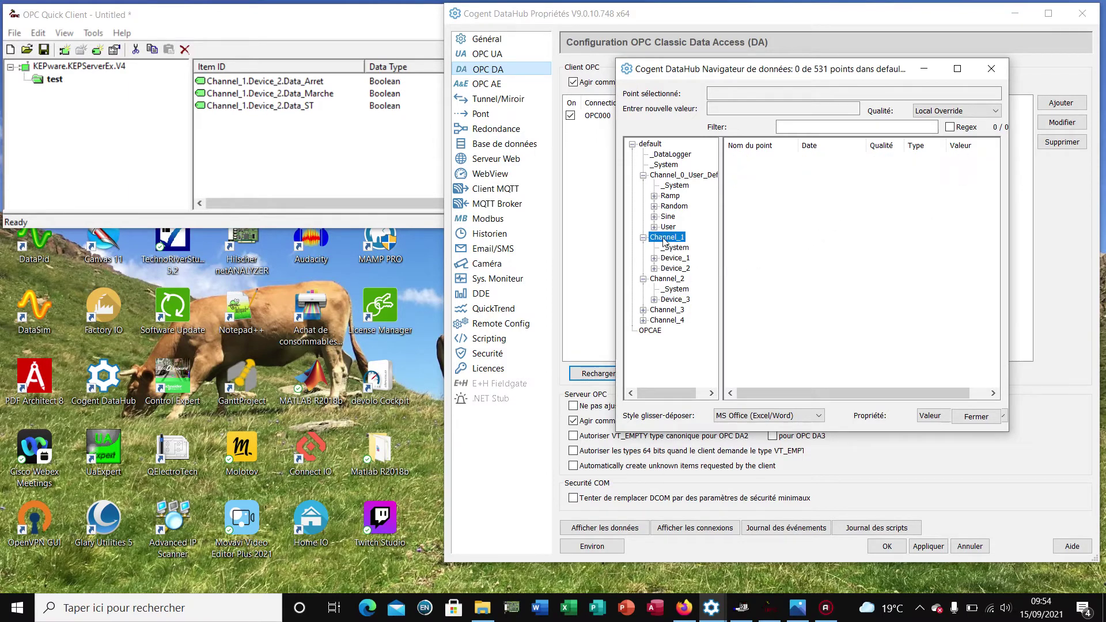
click(675, 269)
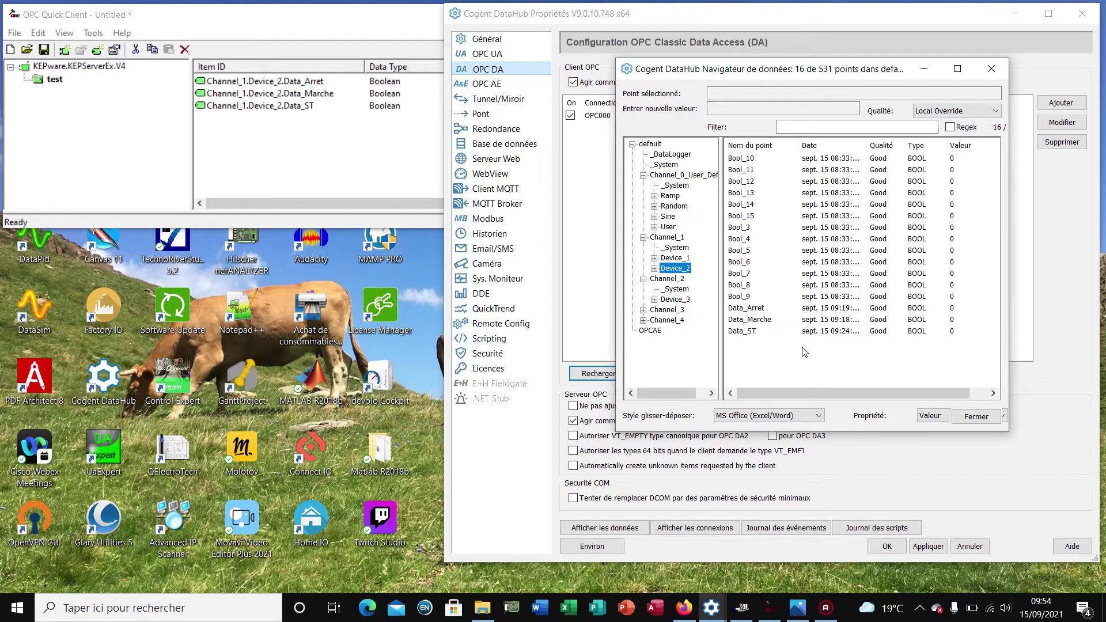
Bring OPC Quick Client to the front and narrow its window to fit beside the DataHub data browser with item values showing
click(384, 19)
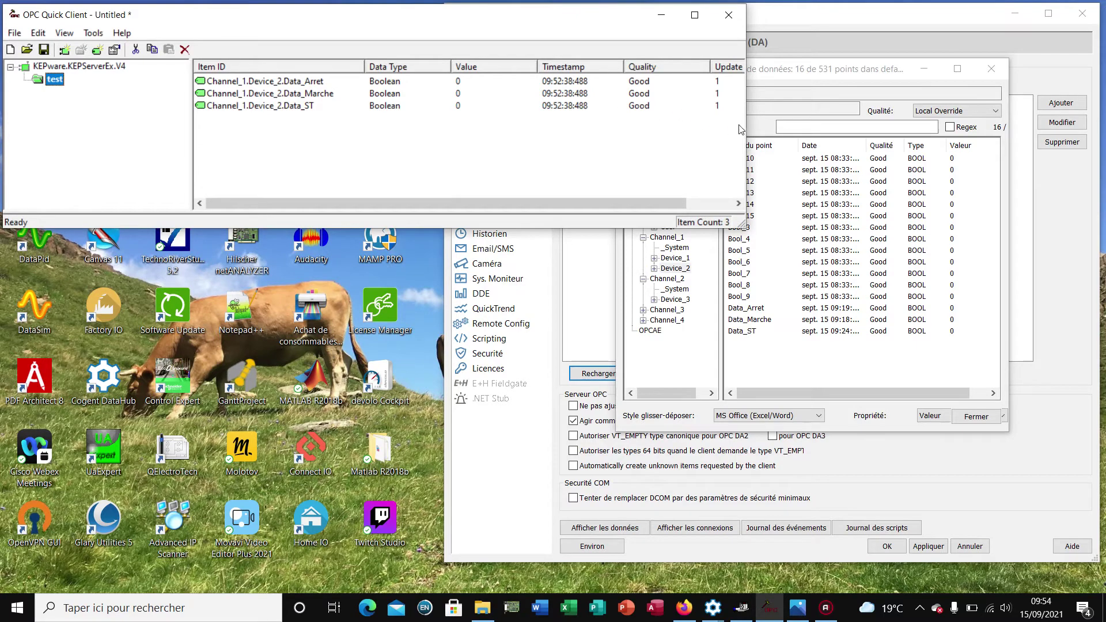
drag(747, 130, 568, 130)
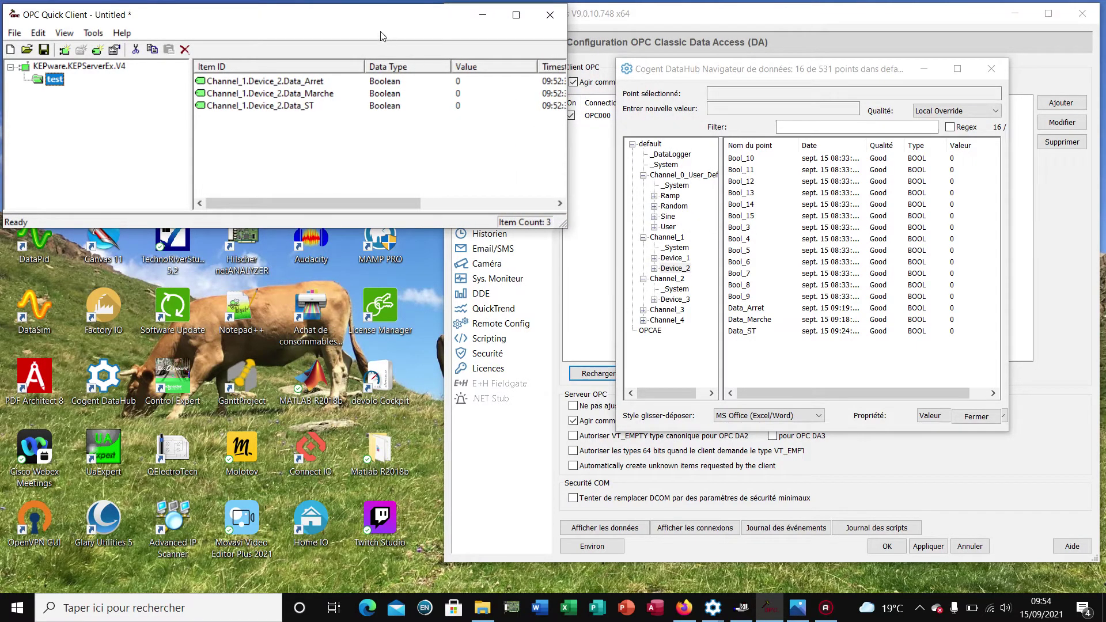
drag(374, 27, 374, 31)
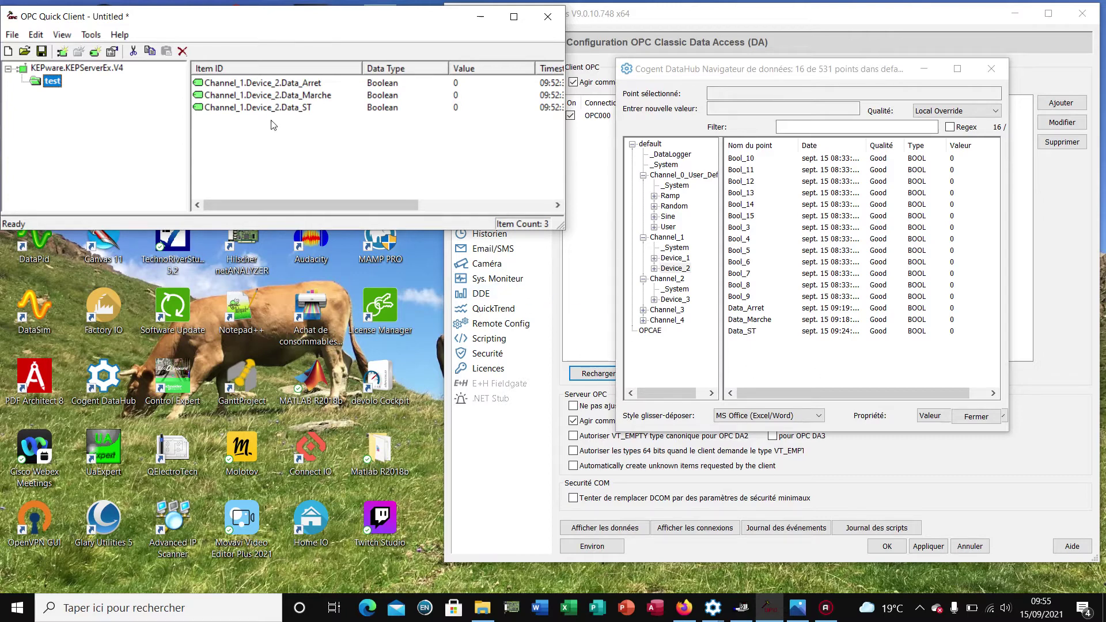
Write the value 1 to the Data_ST item with an Asynchronous 2.0 Write, keeping the item list in view
click(247, 111)
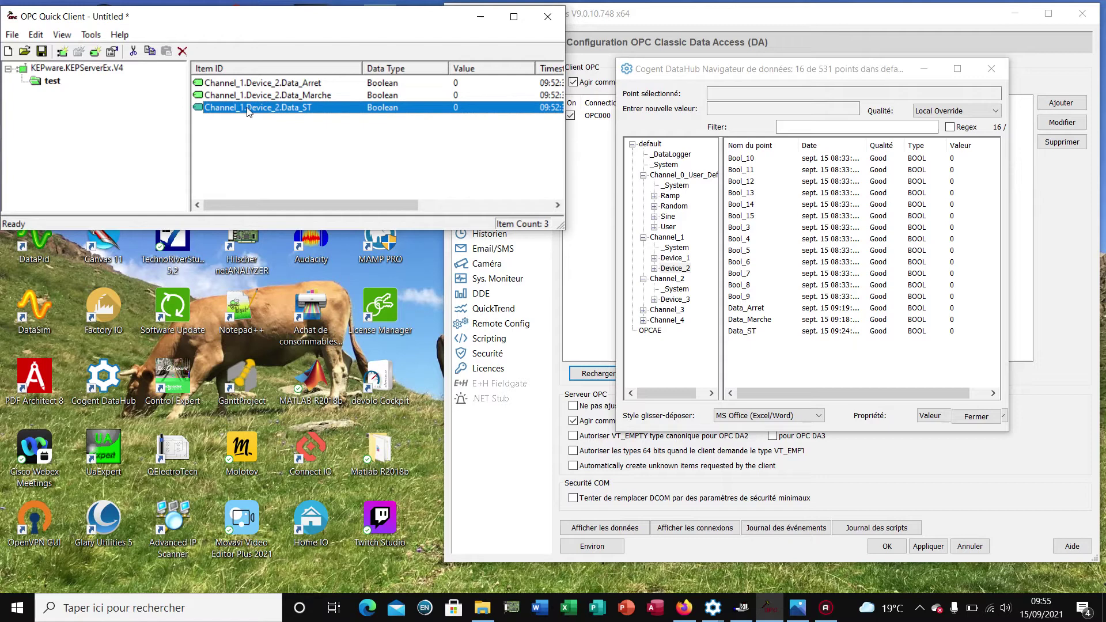
right_click(247, 111)
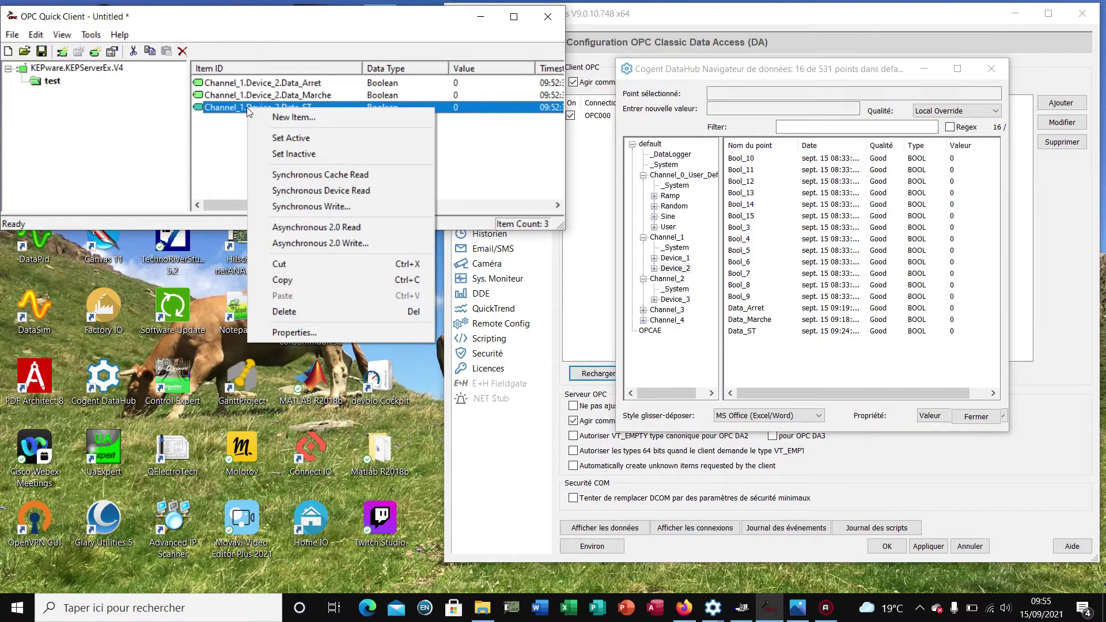
click(296, 243)
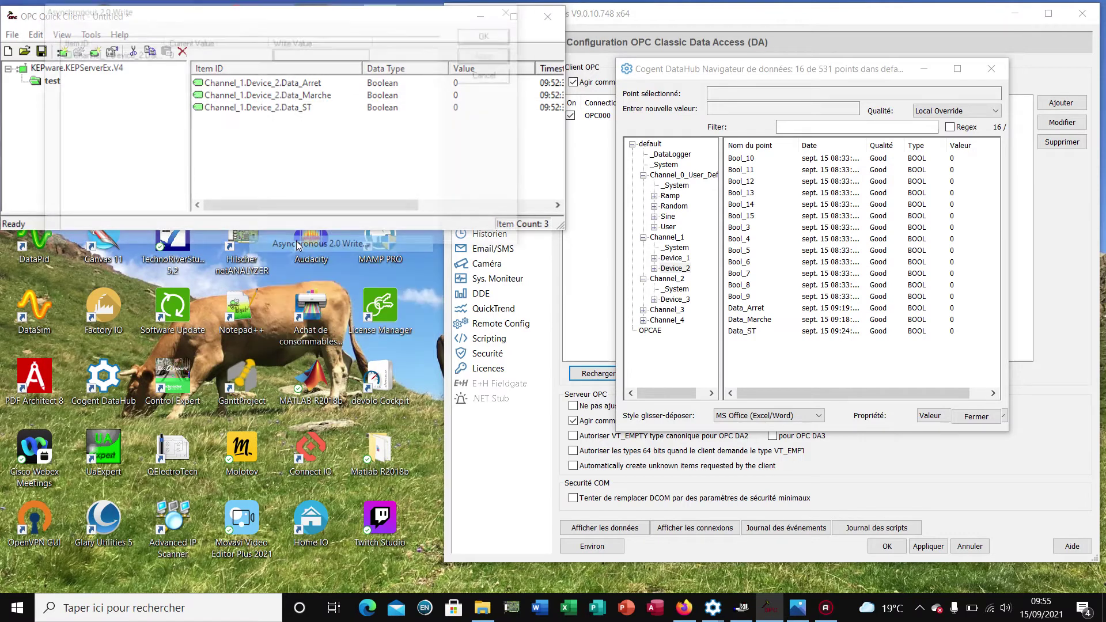
drag(275, 22, 253, 125)
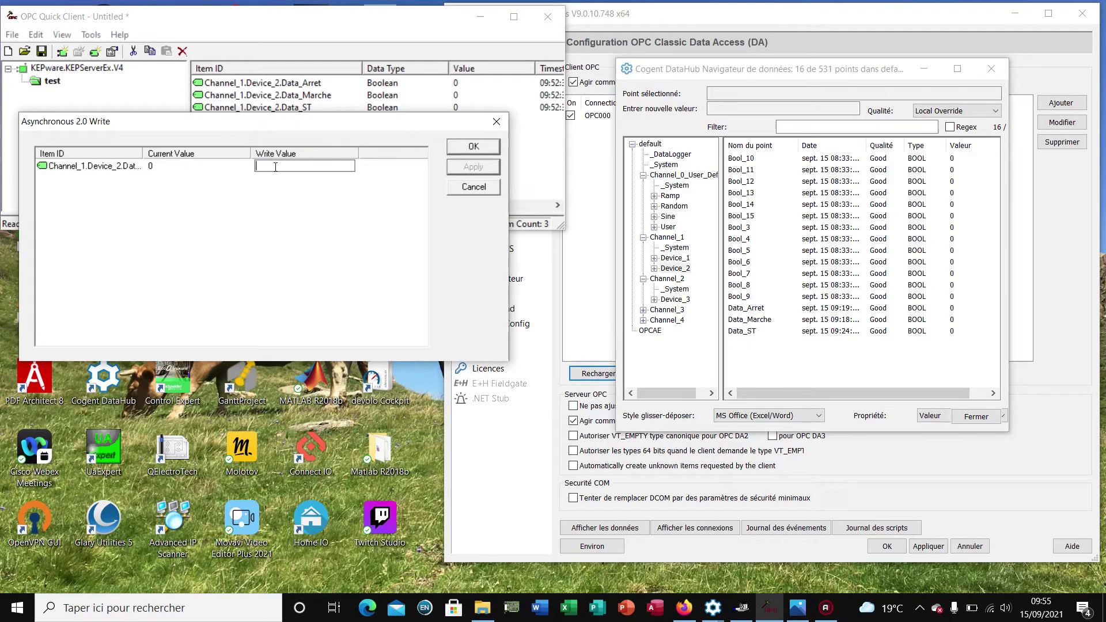
text(1)
click(467, 171)
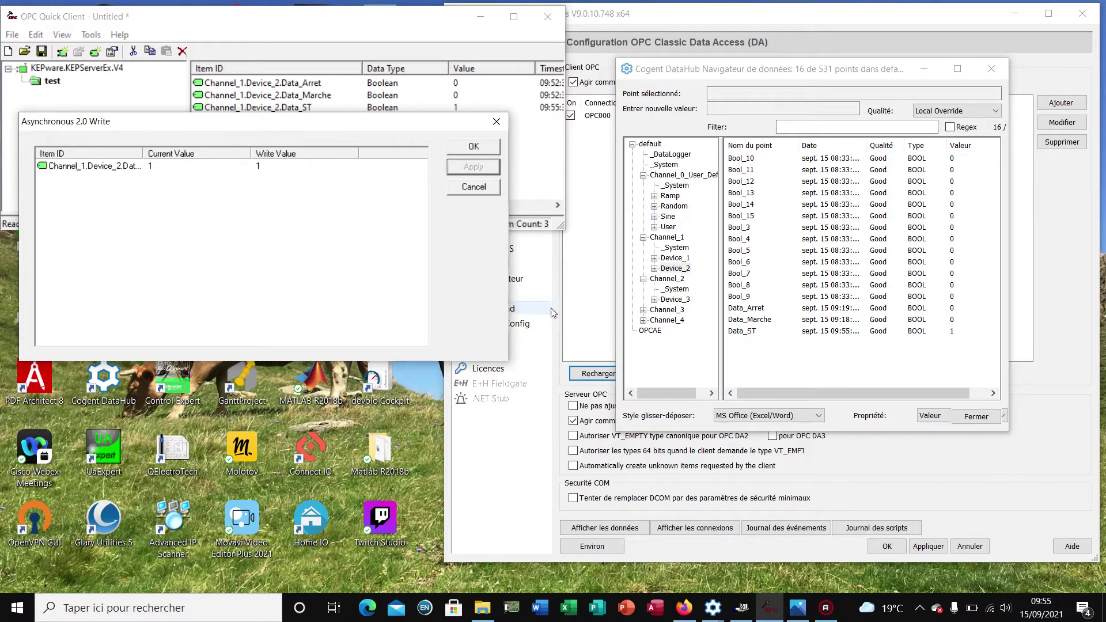
click(457, 151)
Write the value 0 to the Data_ST item with another Asynchronous 2.0 Write
right_click(322, 108)
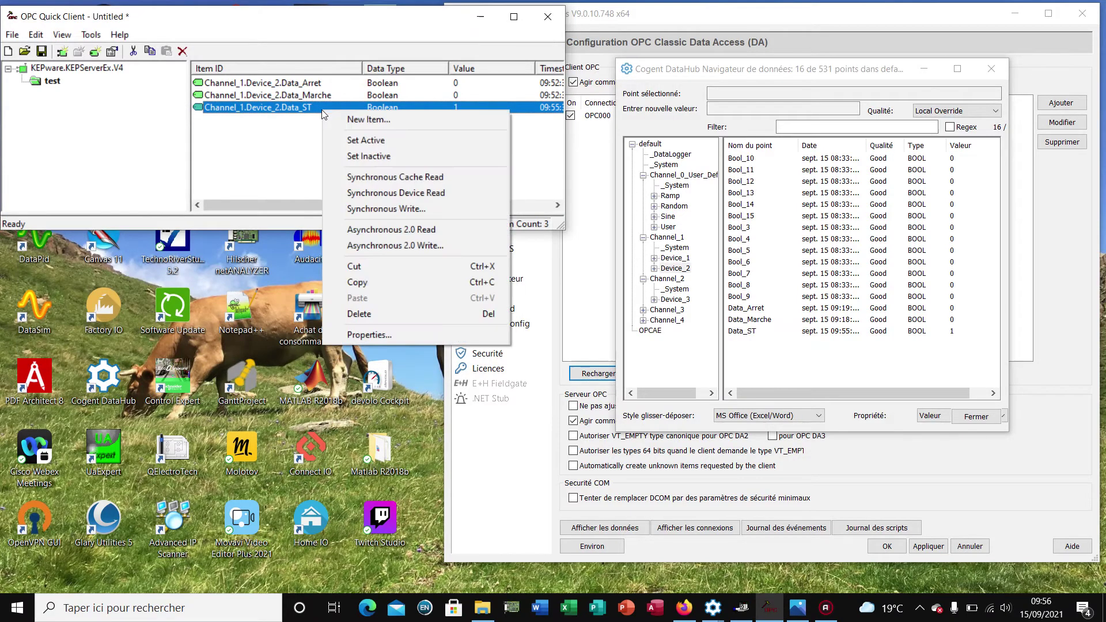
click(371, 246)
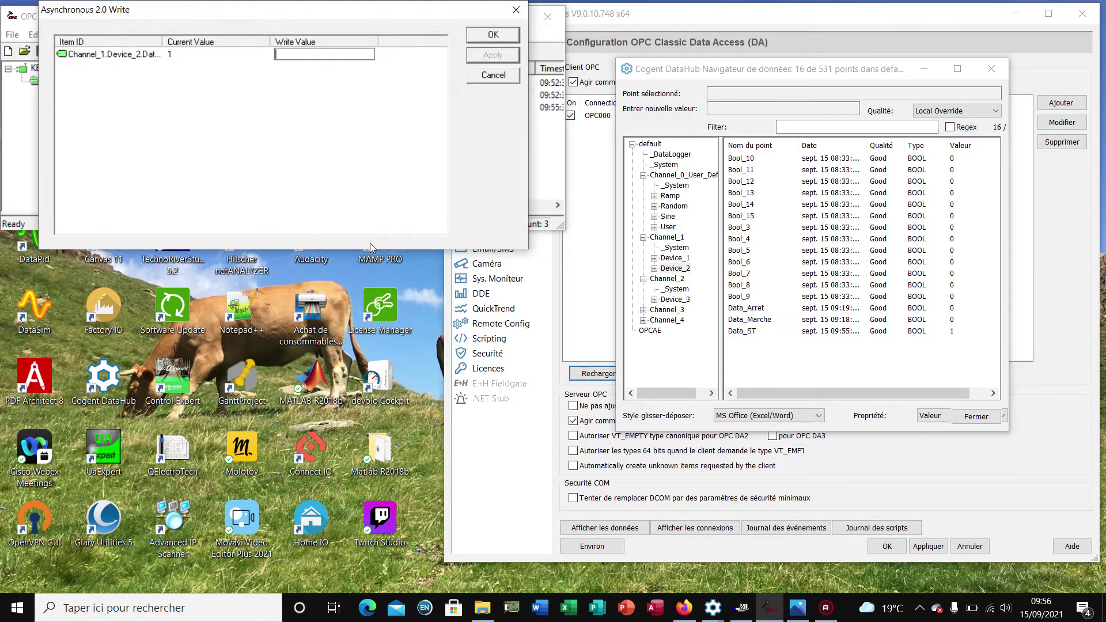
text(0)
click(370, 243)
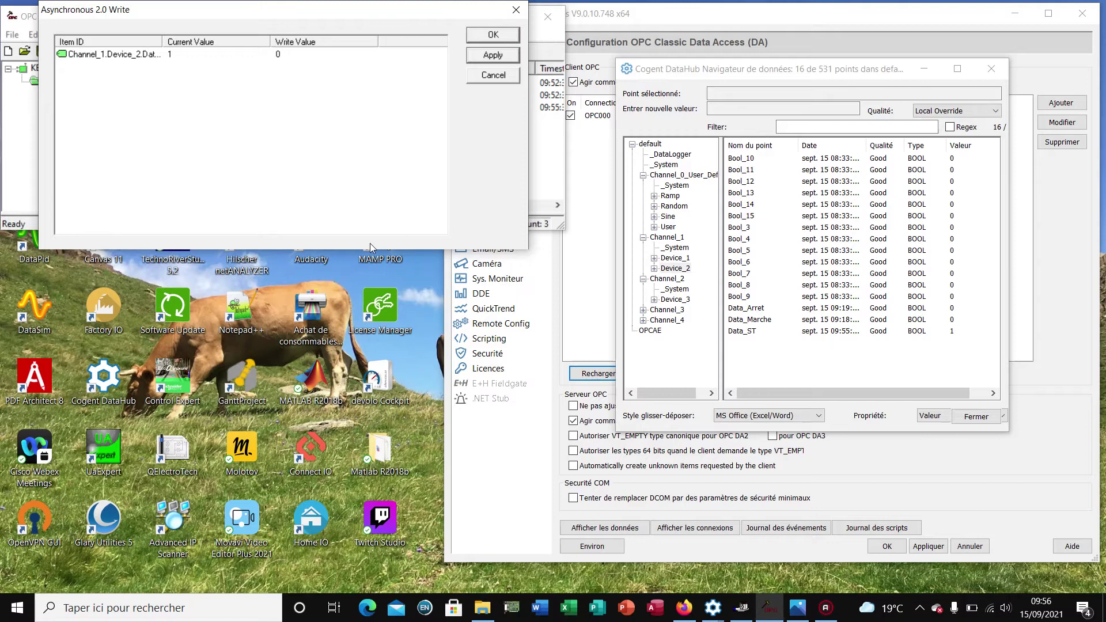
click(489, 56)
click(503, 37)
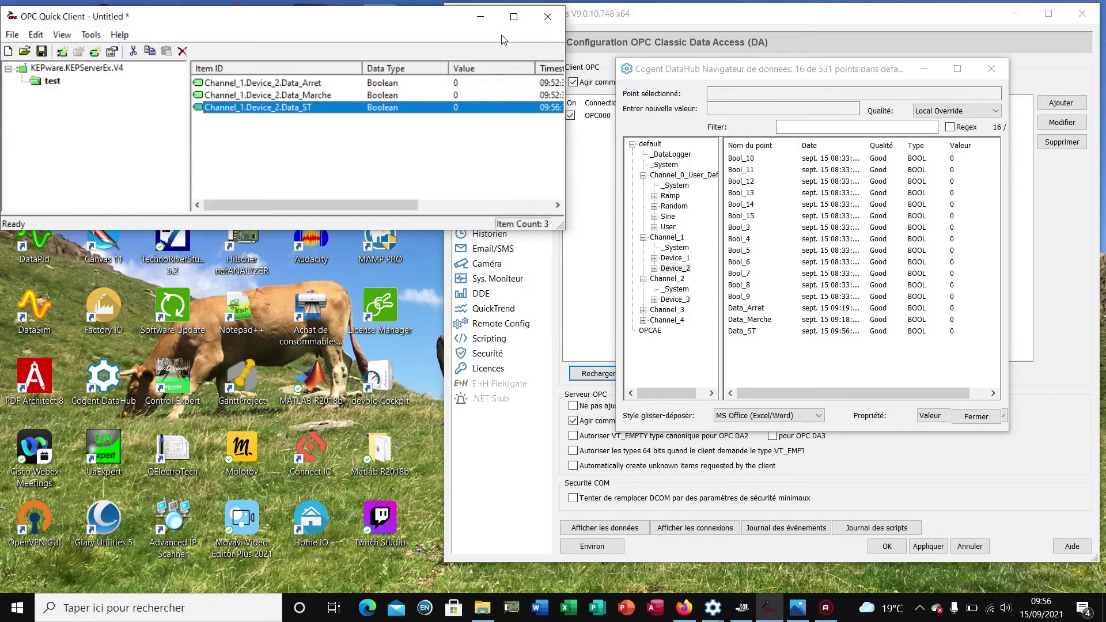
Display the Ramp points in the DataHub data browser again and minimize OPC Quick Client
click(671, 197)
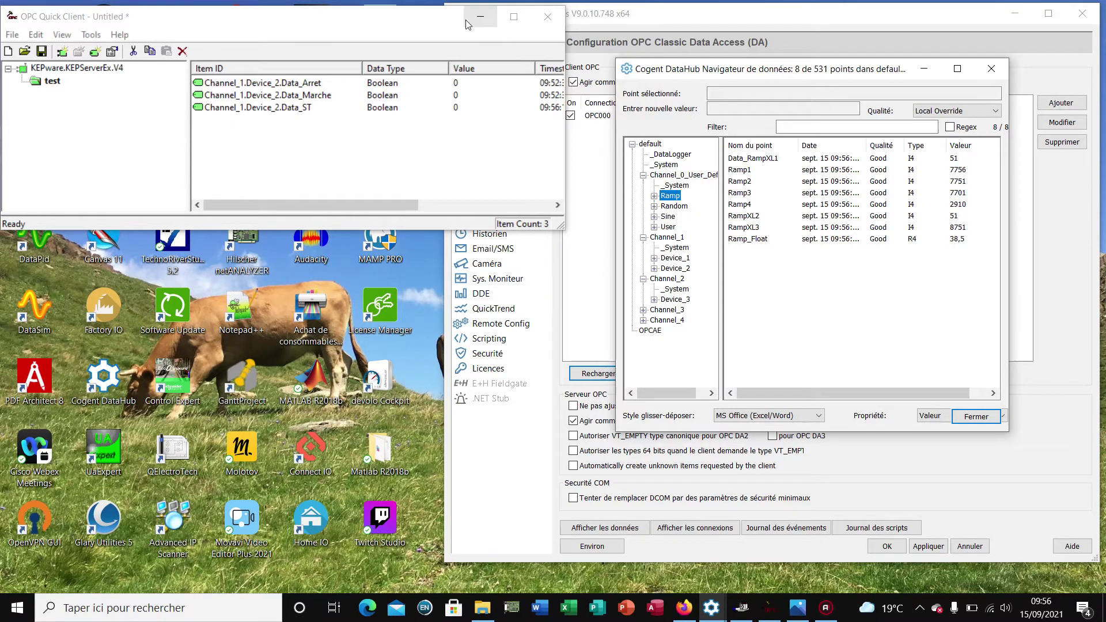
drag(447, 17, 391, 164)
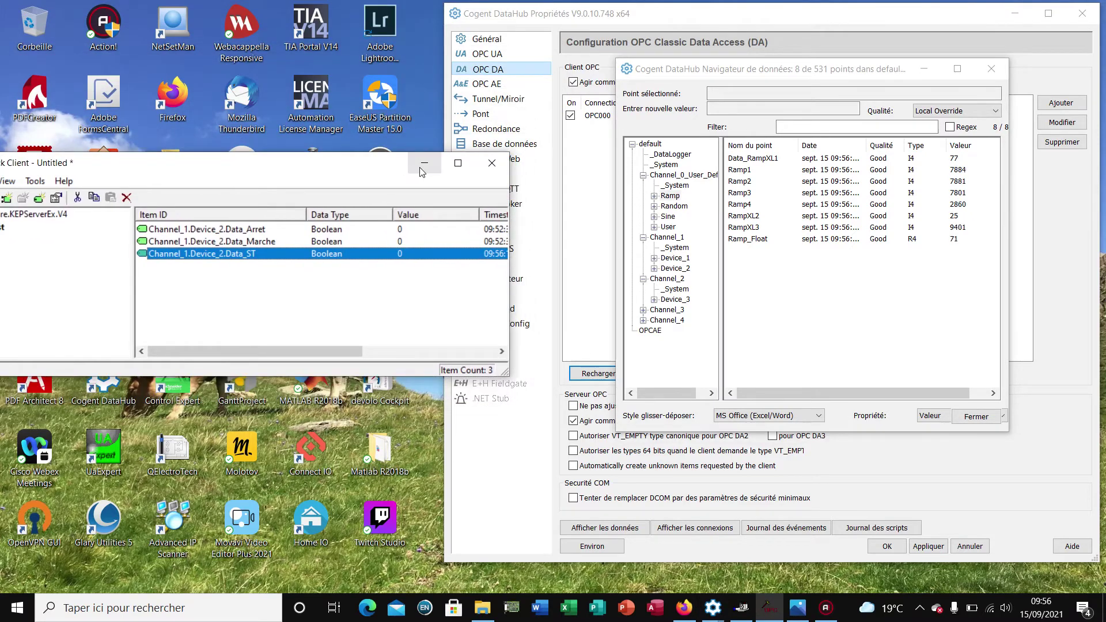
click(424, 163)
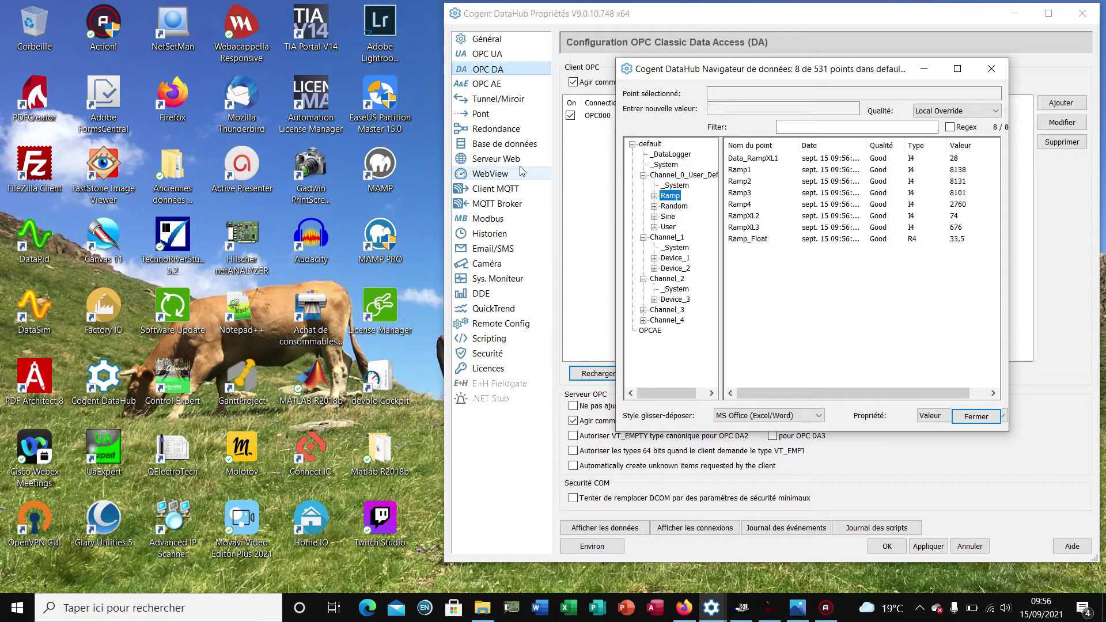
Open QuickTrend from the DataHub properties, move its window into the screen corner and examine the Data_RampXL1 curve
click(508, 311)
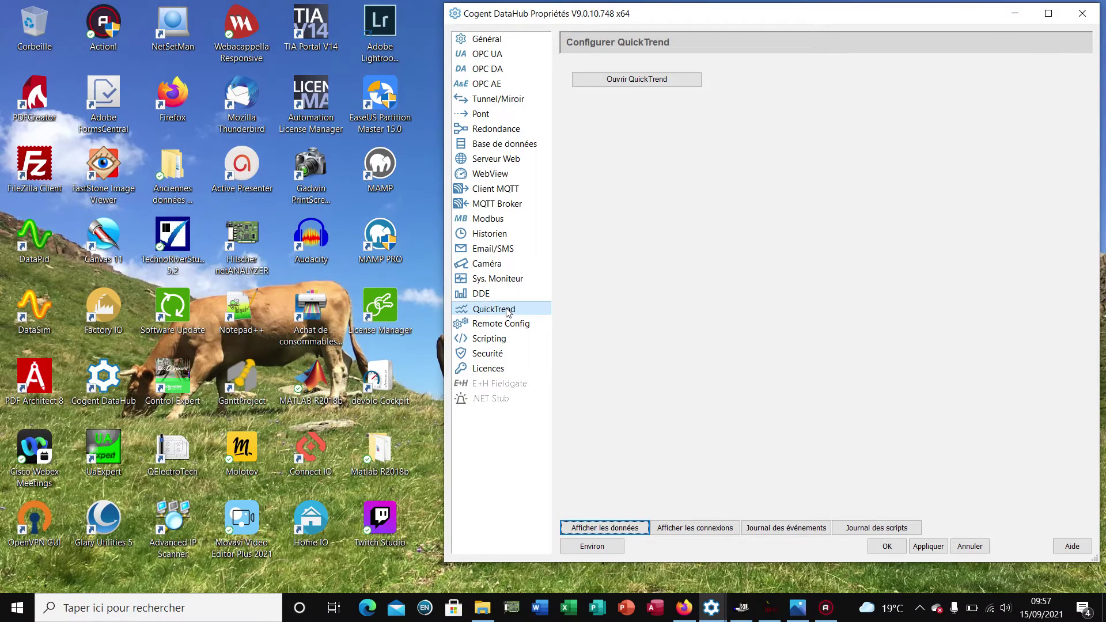
click(621, 81)
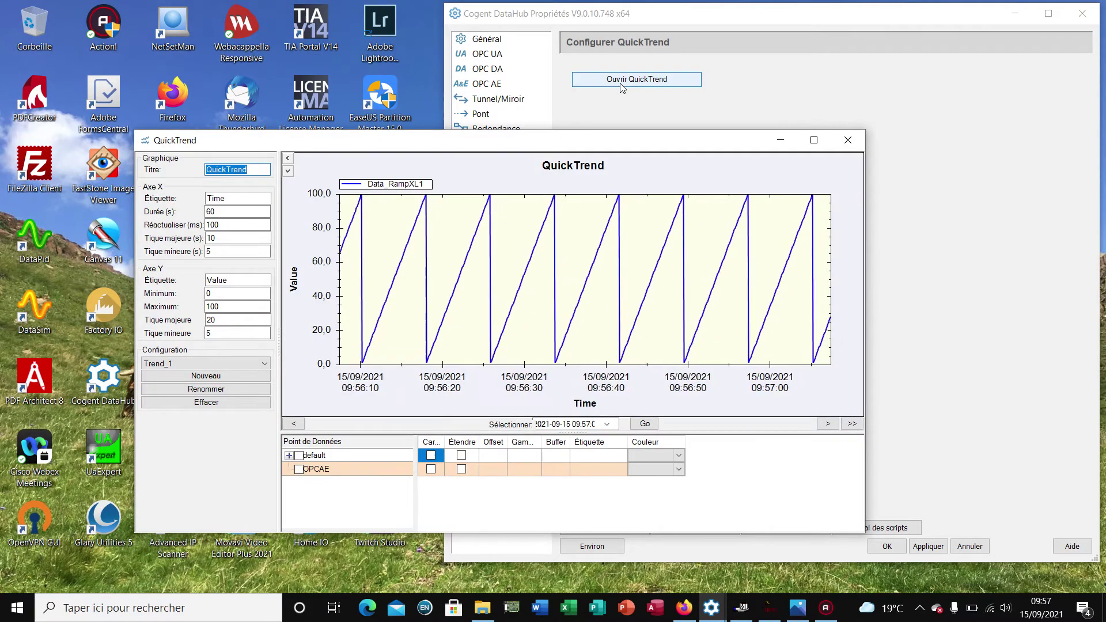
drag(620, 141, 489, 19)
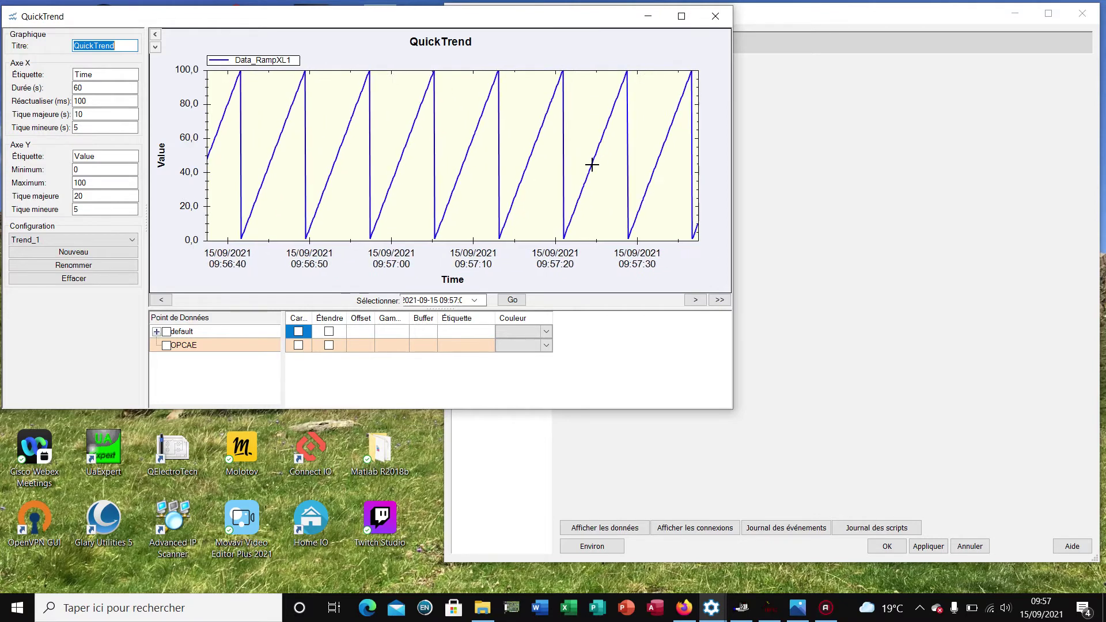
mouse_move(528, 151)
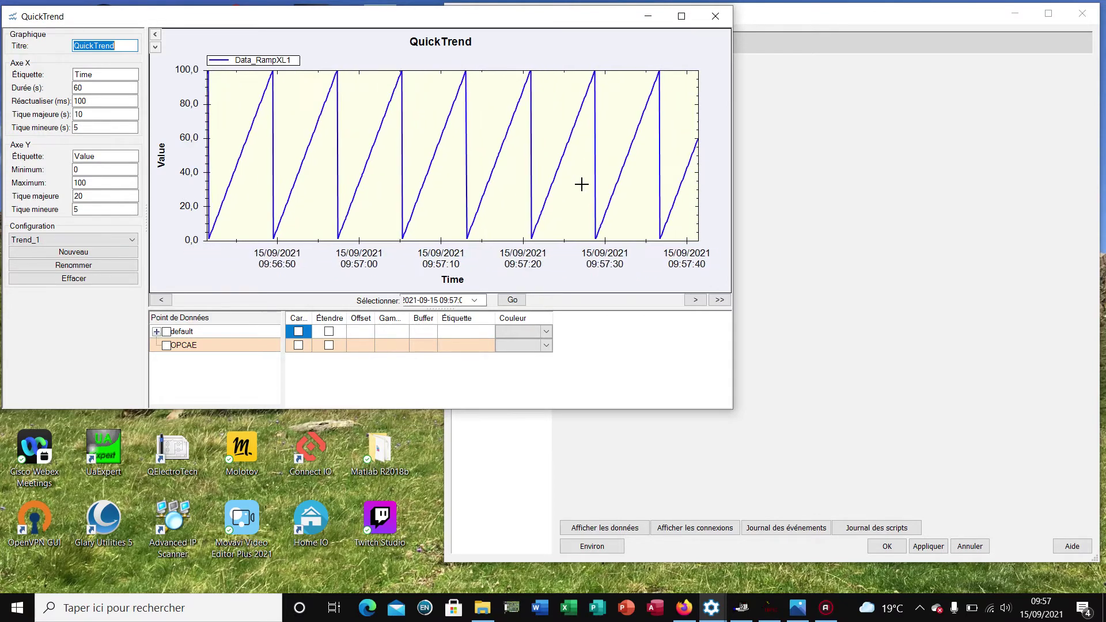
Look through the channels of the default domain in QuickTrend's data point list, and close the trend window
click(156, 332)
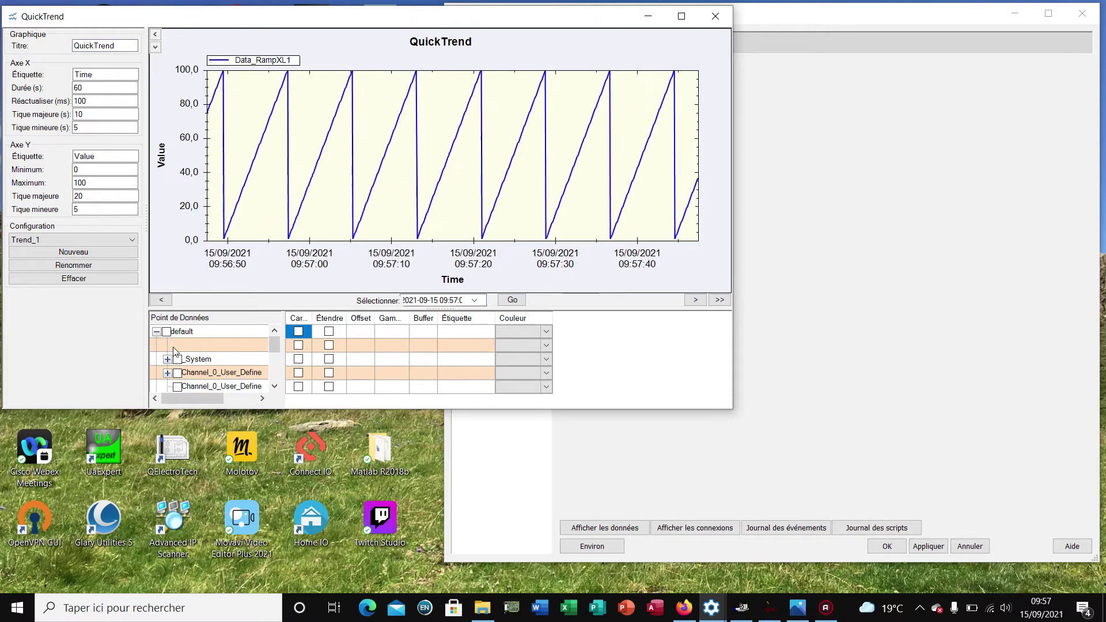
scroll(213, 353, down, 2)
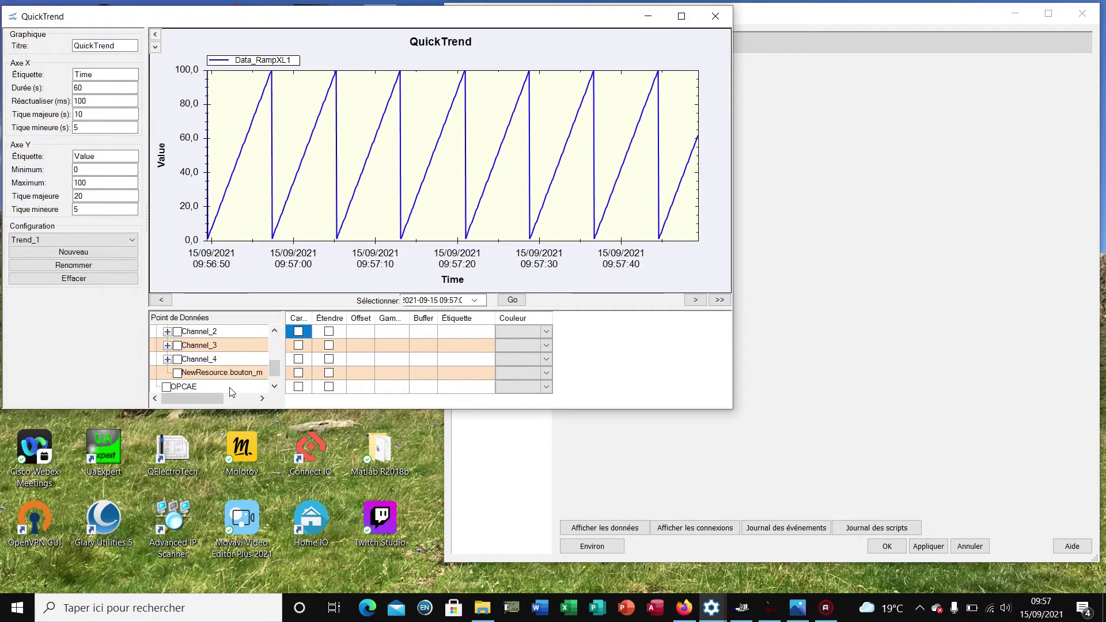
scroll(236, 397, down, 1)
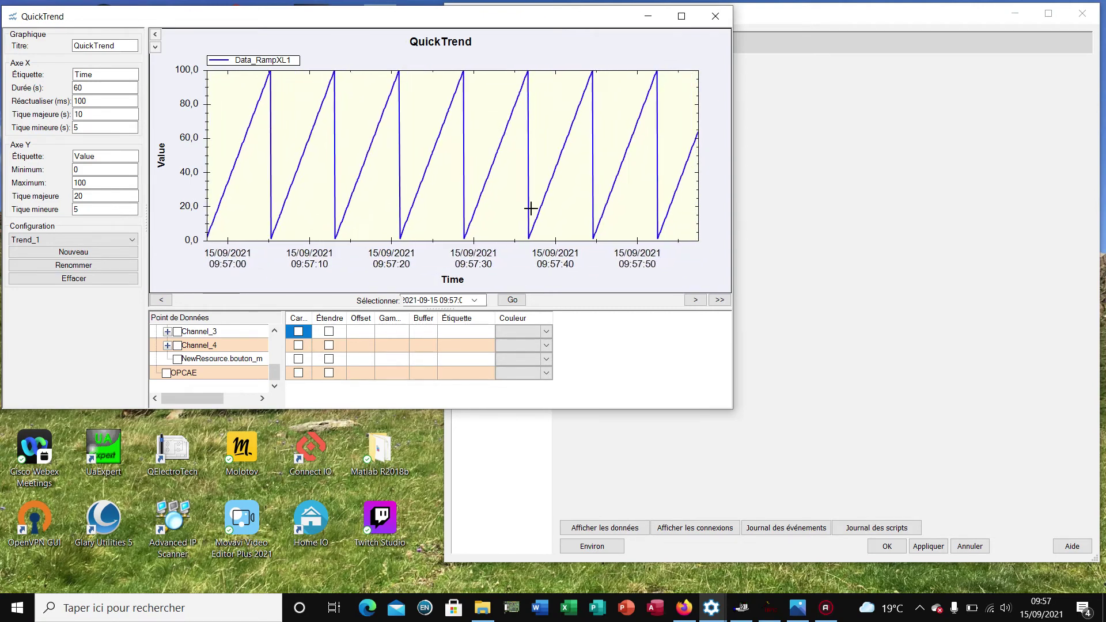
click(715, 18)
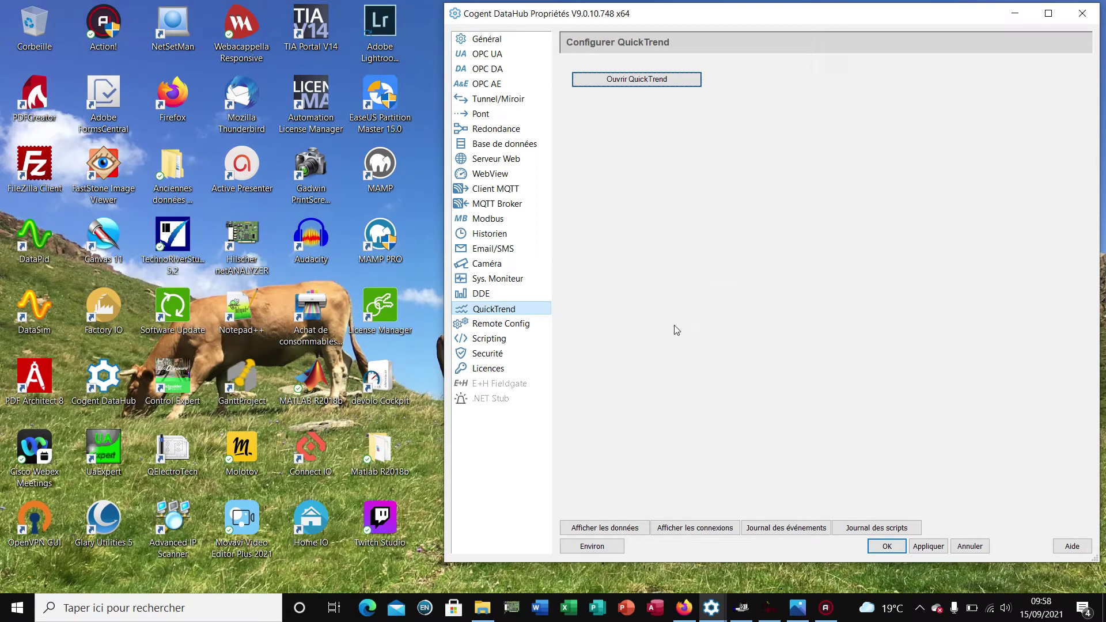
Look through the Vidéo_Youtube_Moi_2021 folder down to its Excel files, and create a blank workbook in Excel
mouse_move(487, 611)
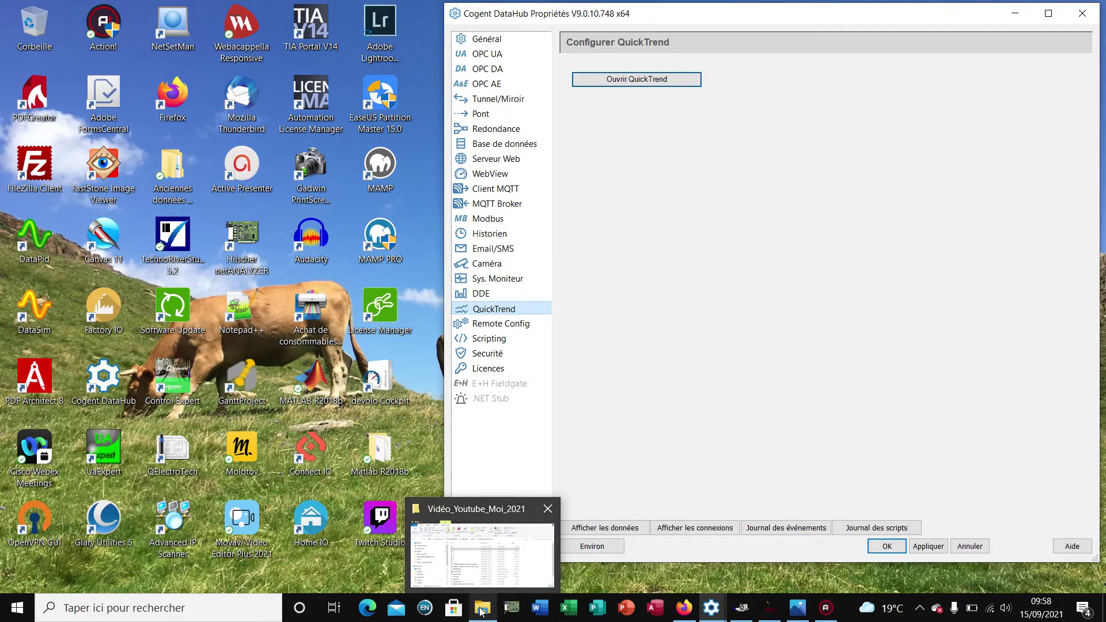
click(483, 616)
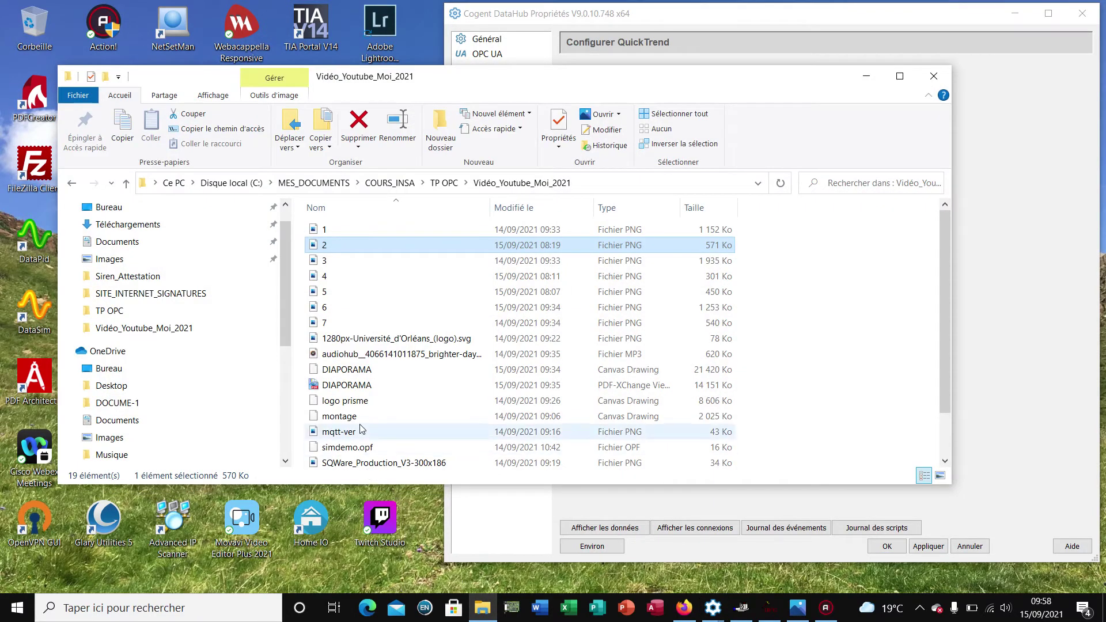
scroll(360, 423, down, 1)
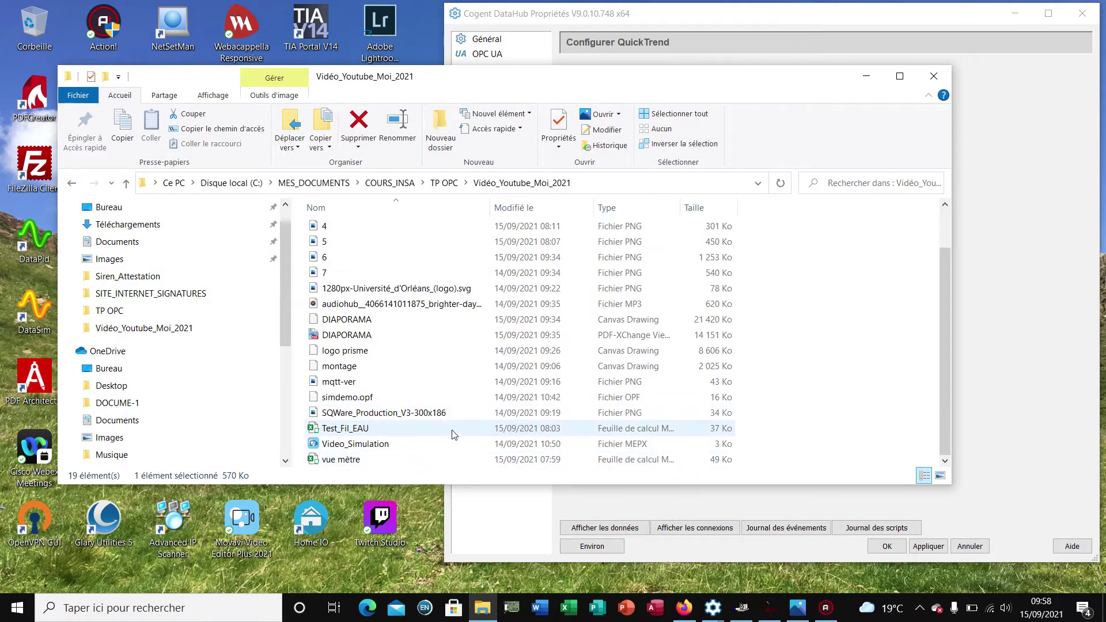
mouse_move(452, 434)
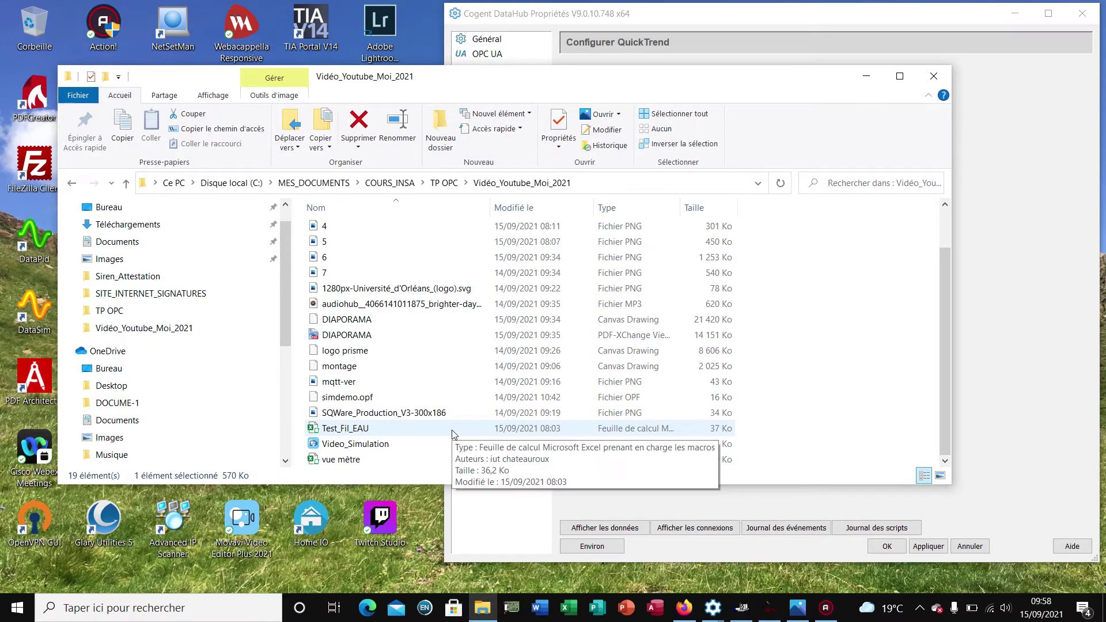
click(568, 607)
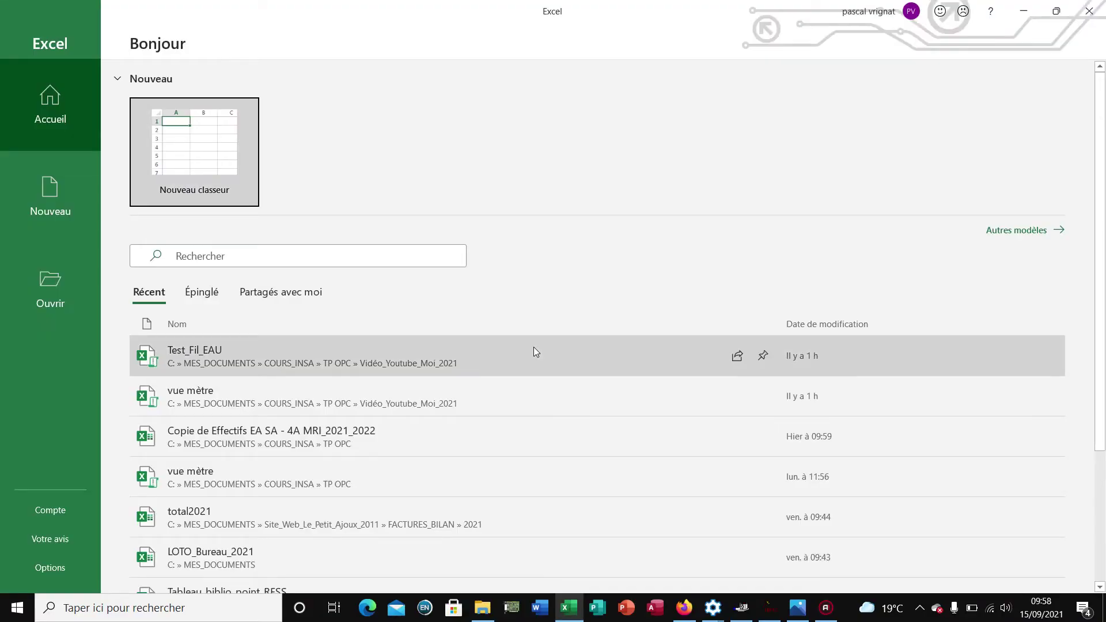
click(247, 161)
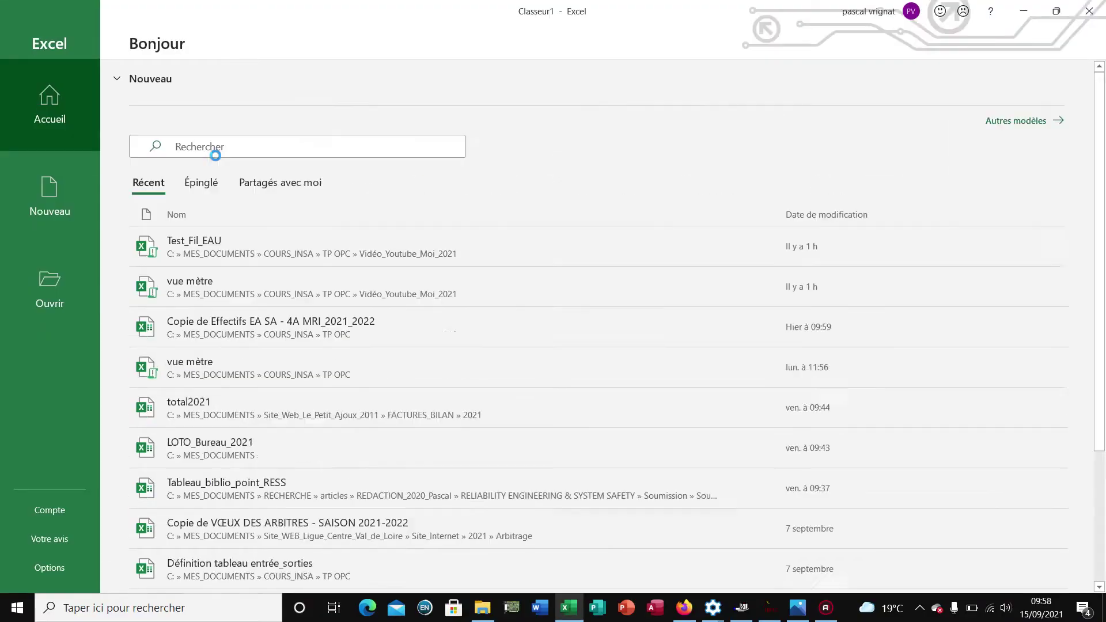
click(231, 187)
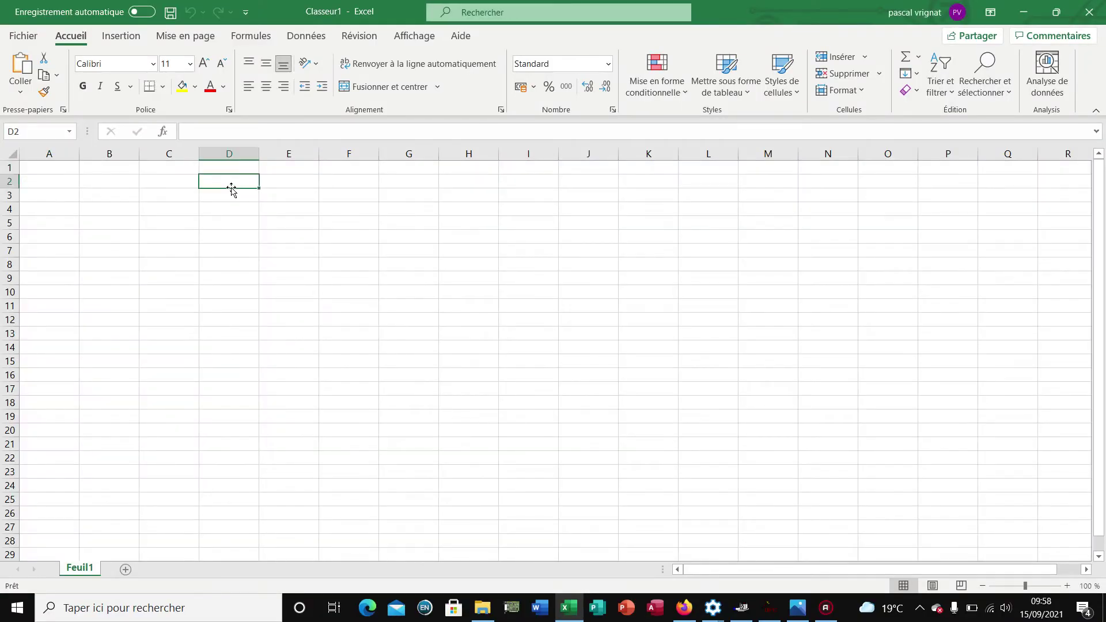
Restore the blank workbook to a smaller window beside the DataHub properties and minimize the file explorer
click(1057, 12)
drag(391, 91, 320, 38)
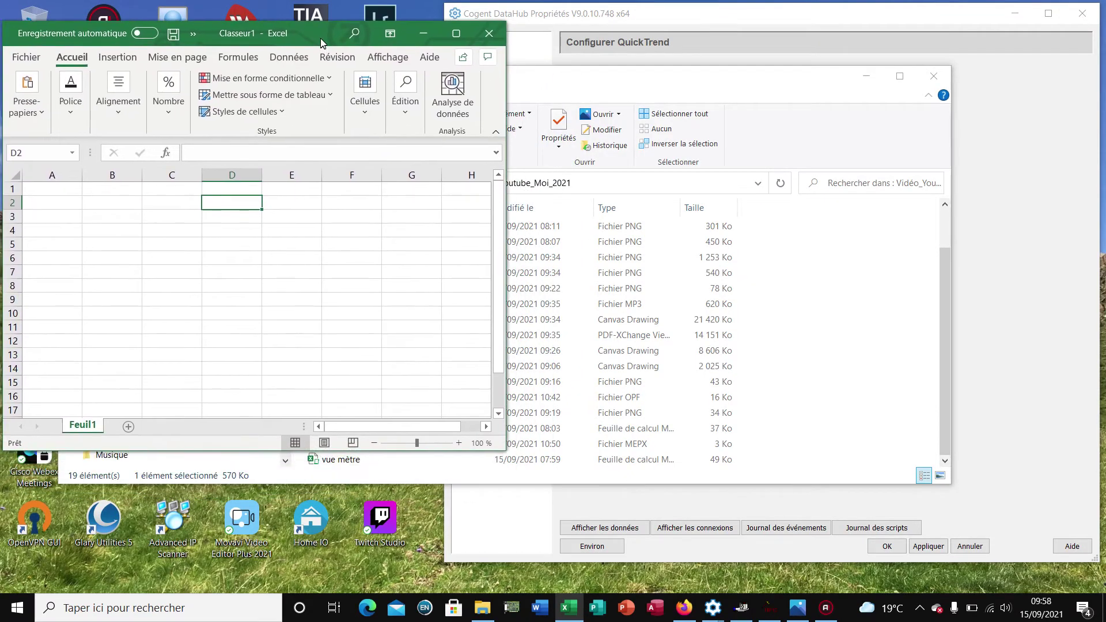
click(861, 80)
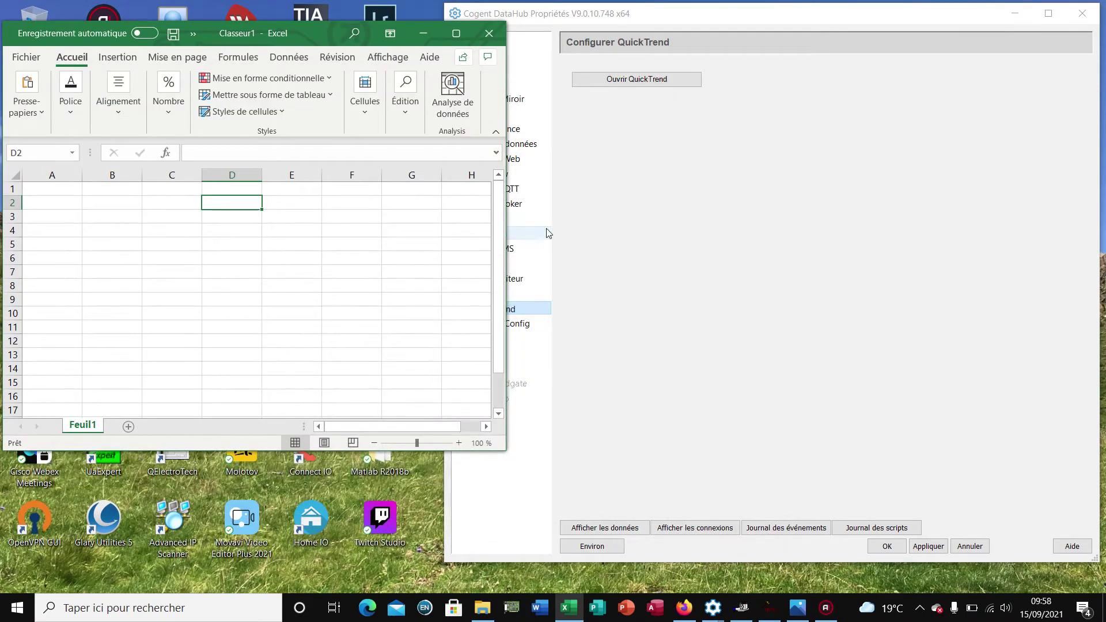
Switch to Cogent DataHub and link the Data_RampXL1 point from its data browser into cell D3 of the Excel workbook
click(636, 249)
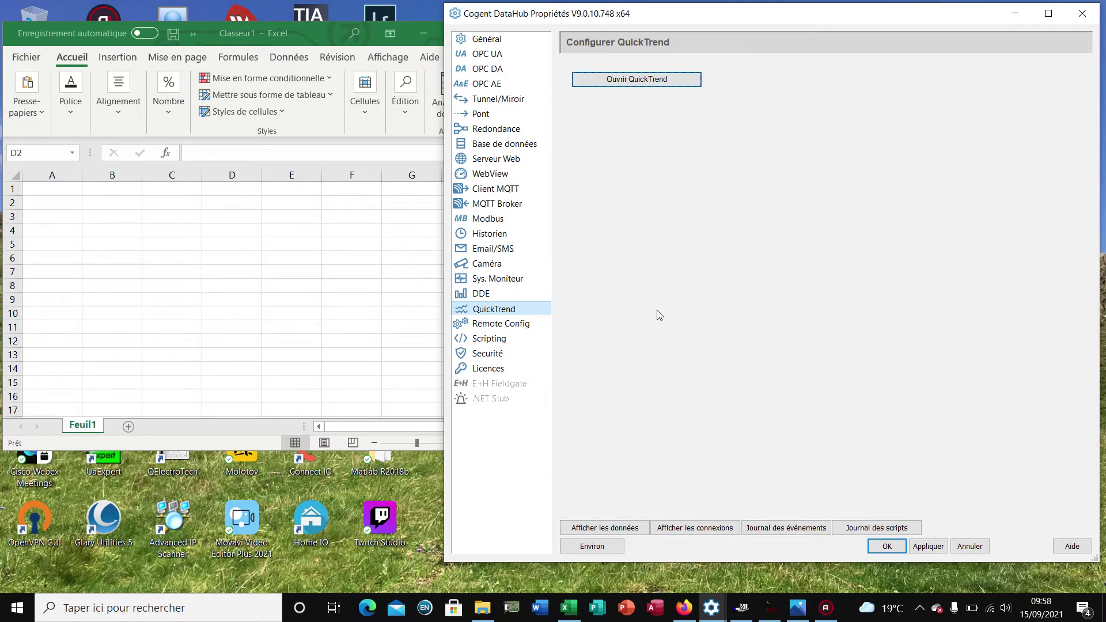
click(496, 71)
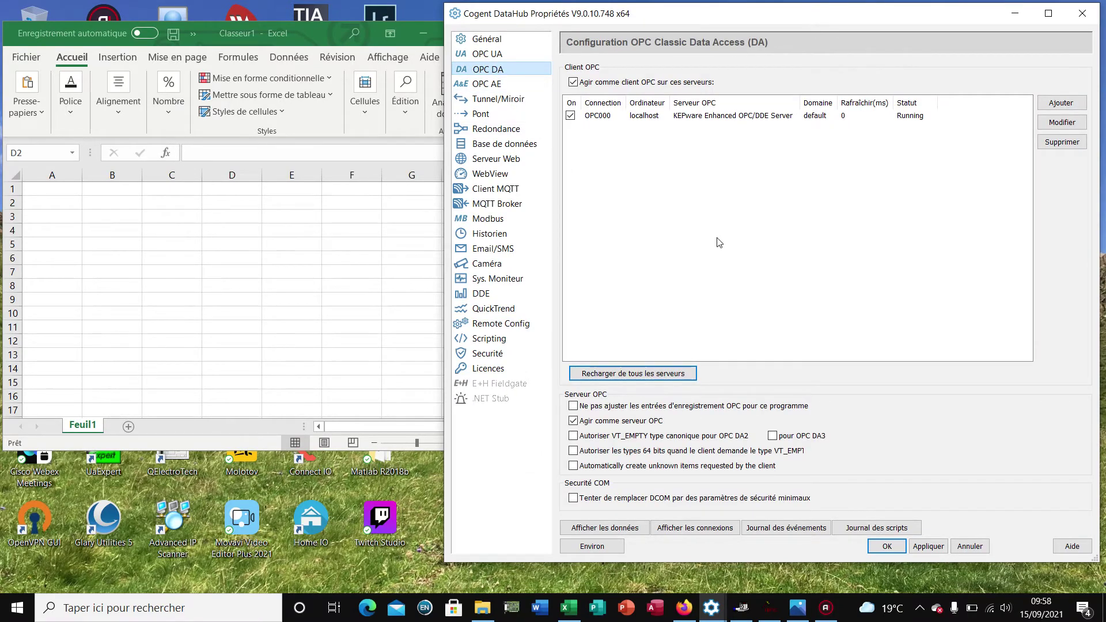
click(632, 528)
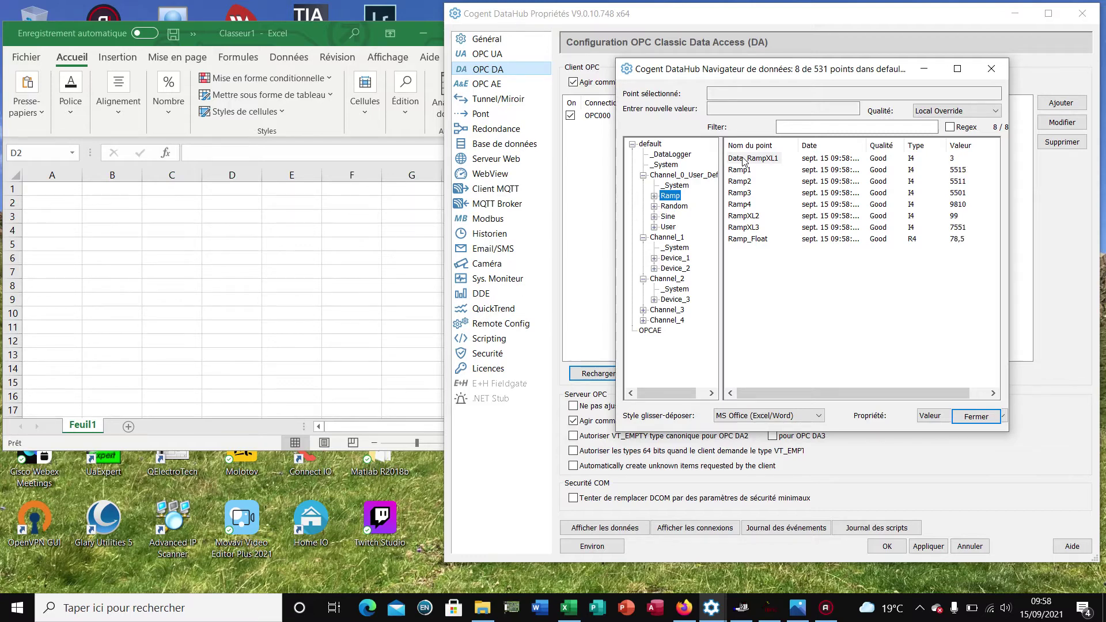
drag(743, 161, 235, 225)
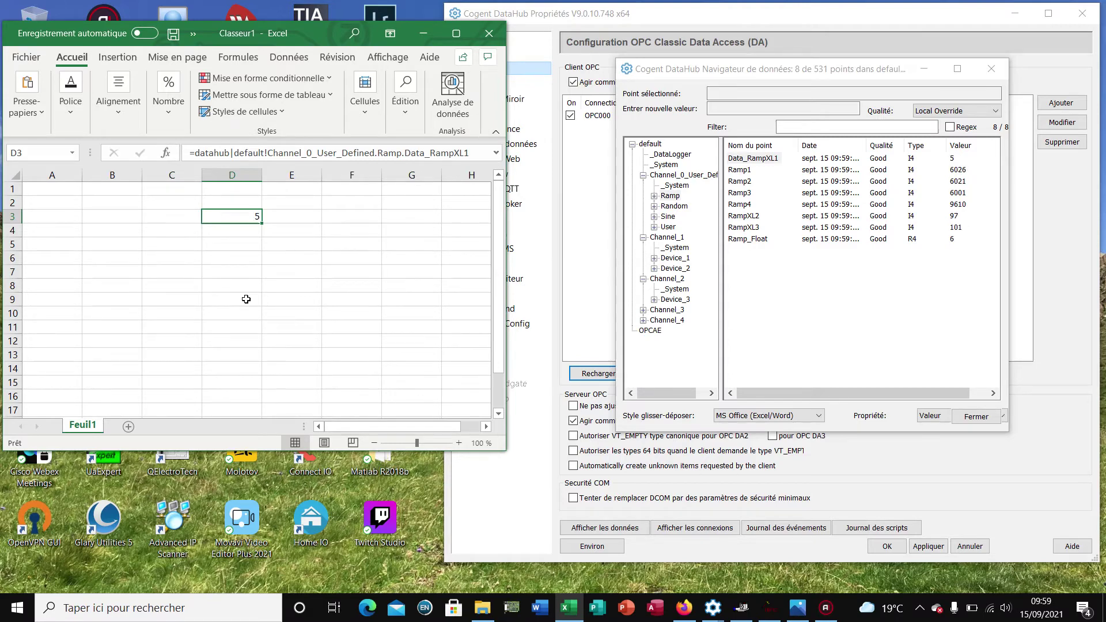
Maximize the workbook and format the linked cell D3 with font size 28 and a yellow fill
click(458, 34)
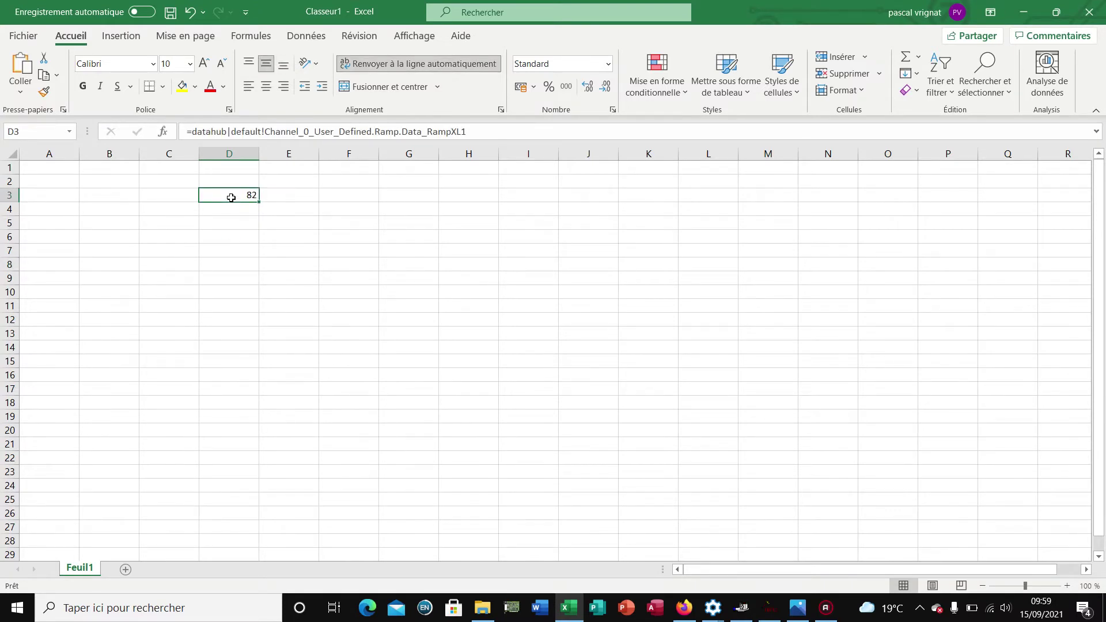
click(190, 63)
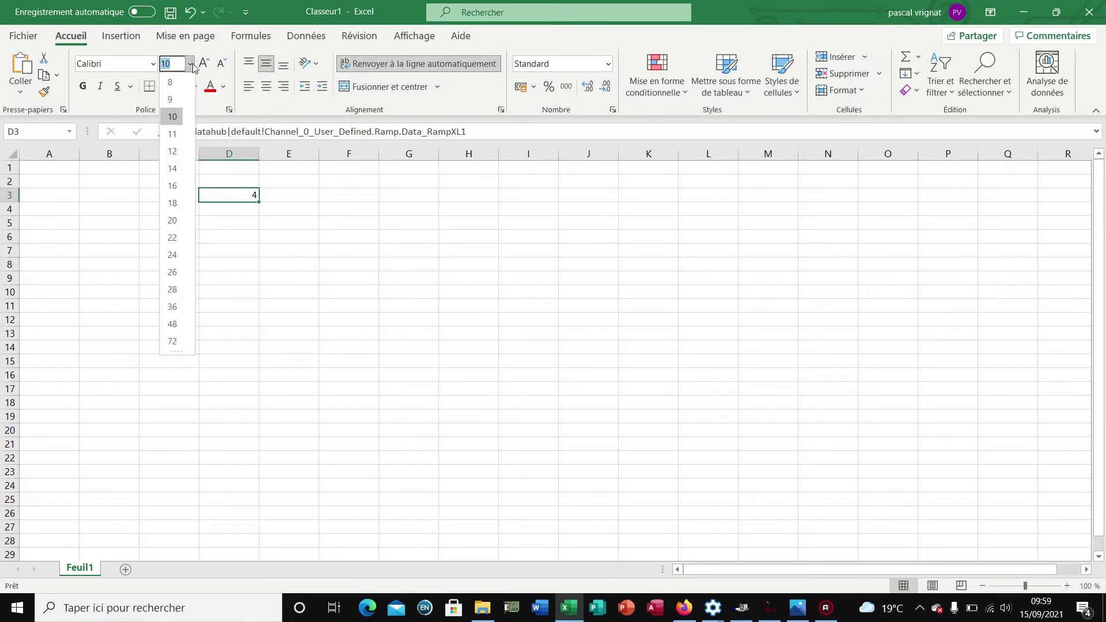
click(172, 289)
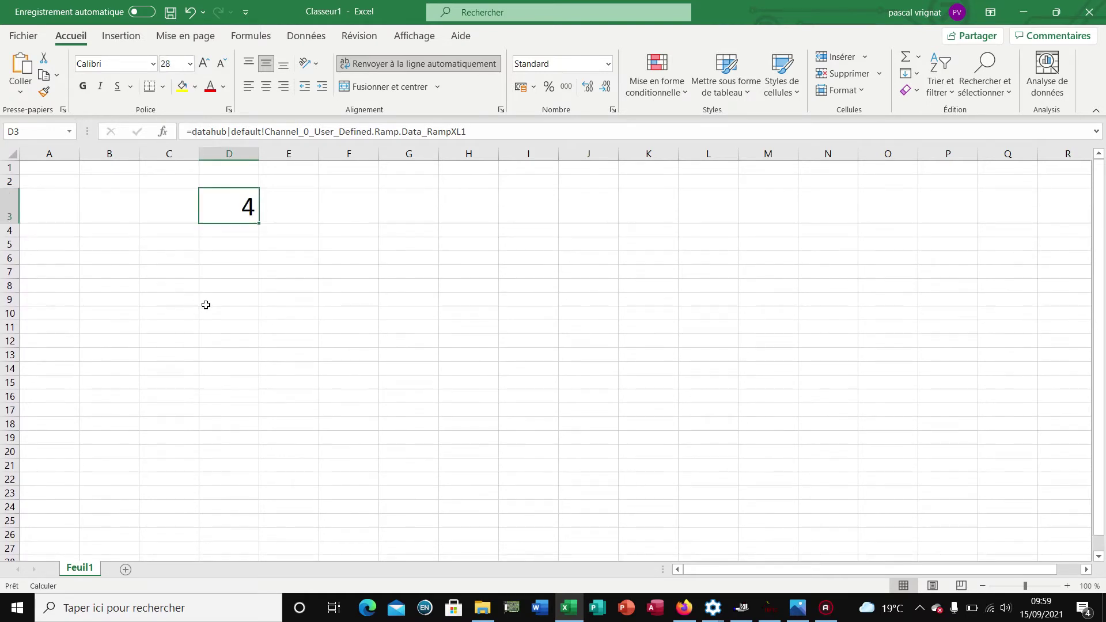
click(182, 86)
click(277, 312)
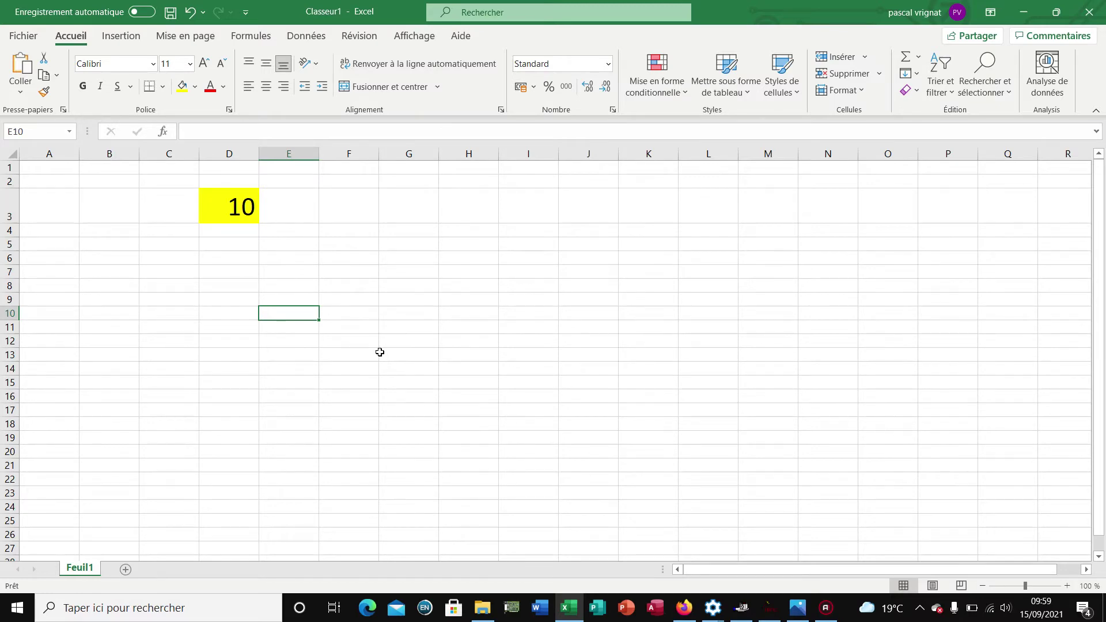
Examine the complete DataHub link formula of cell D3 and leave the cell without editing it
click(223, 209)
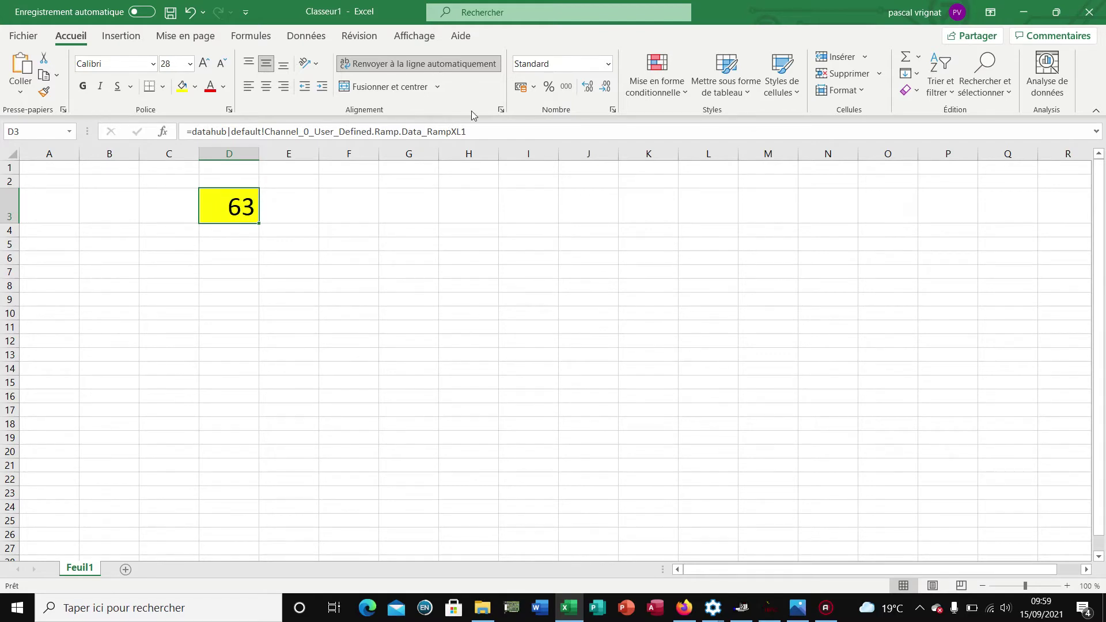
drag(477, 132, 178, 138)
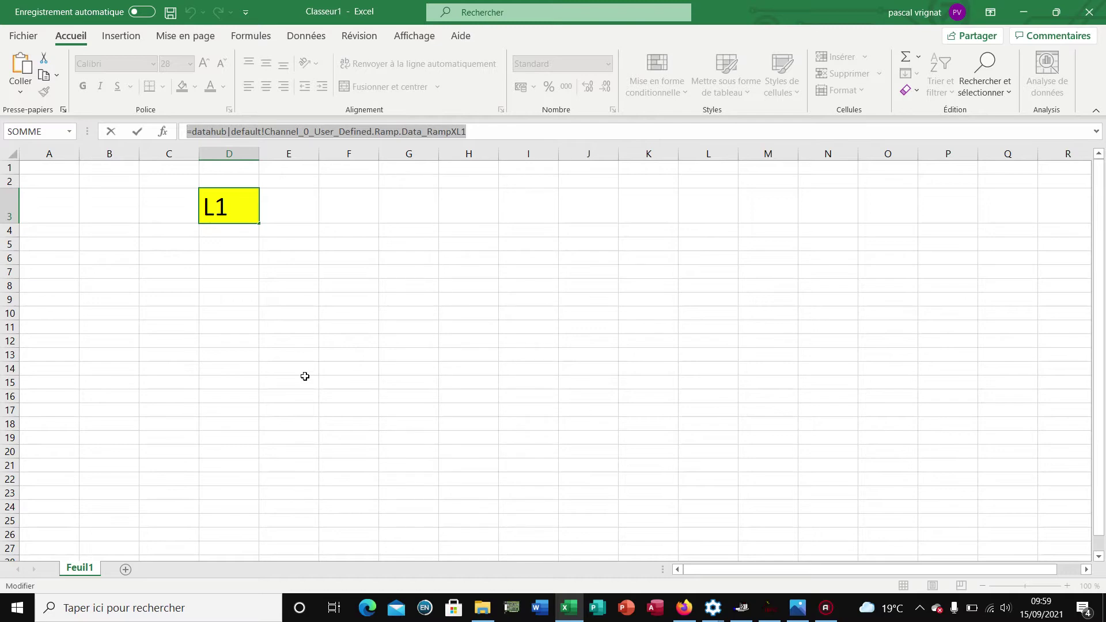
click(305, 376)
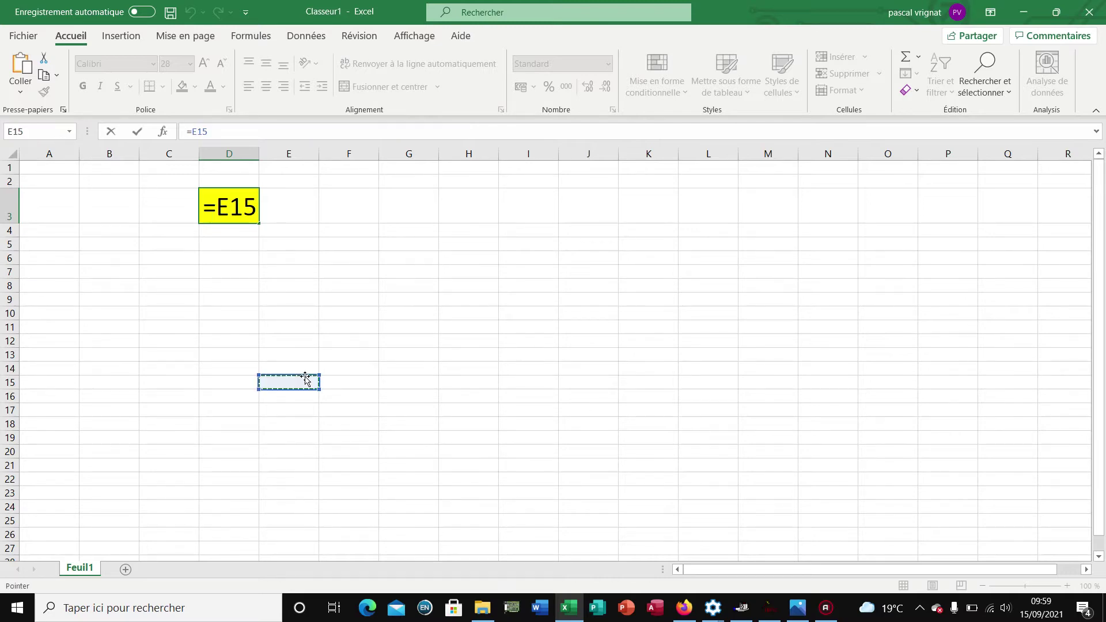
key(Escape)
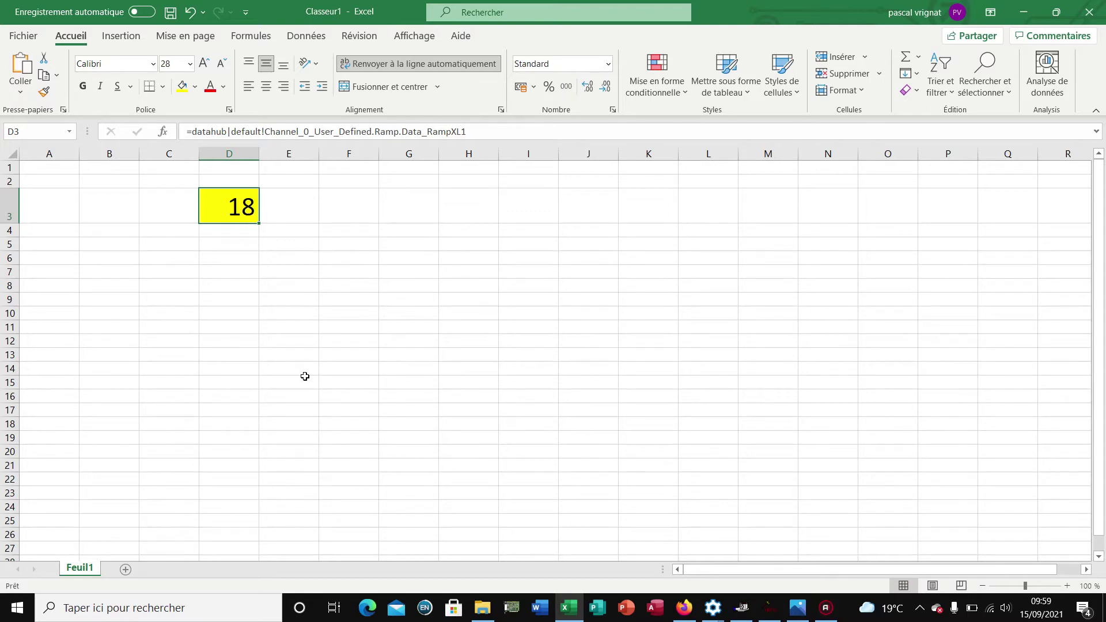
Close the workbook without saving it, and open the vue mètre workbook with its external links updated
click(1090, 13)
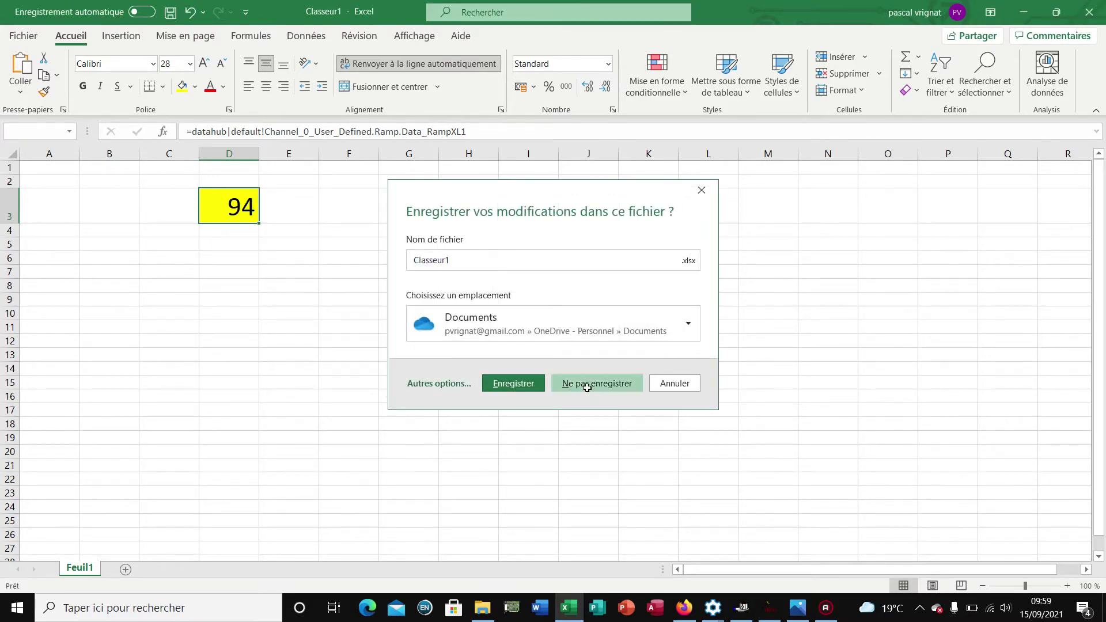
click(589, 393)
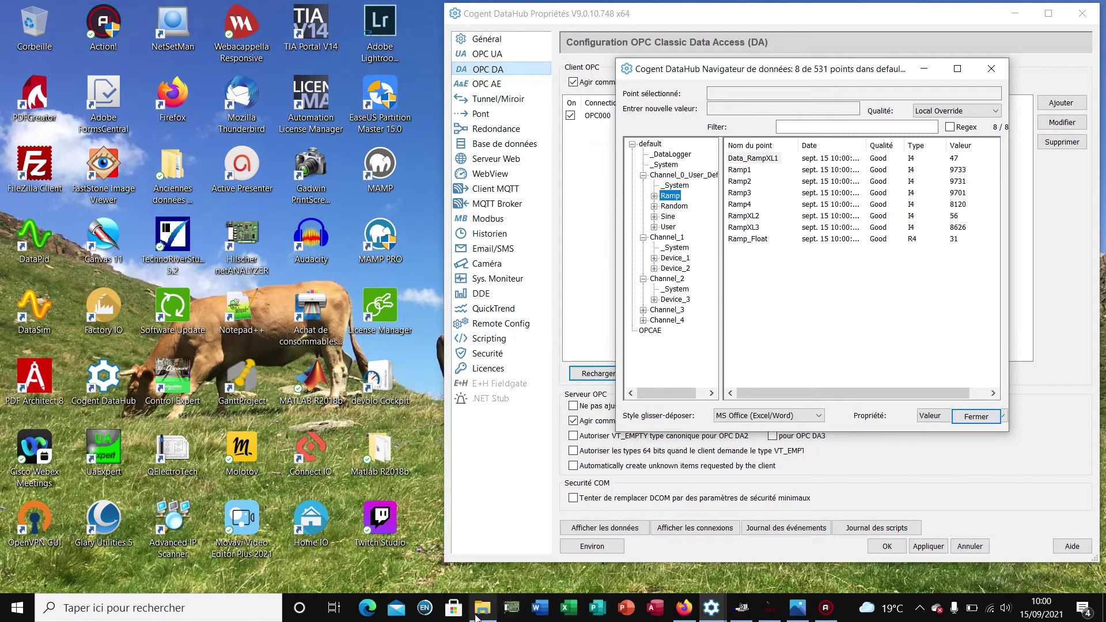
click(480, 612)
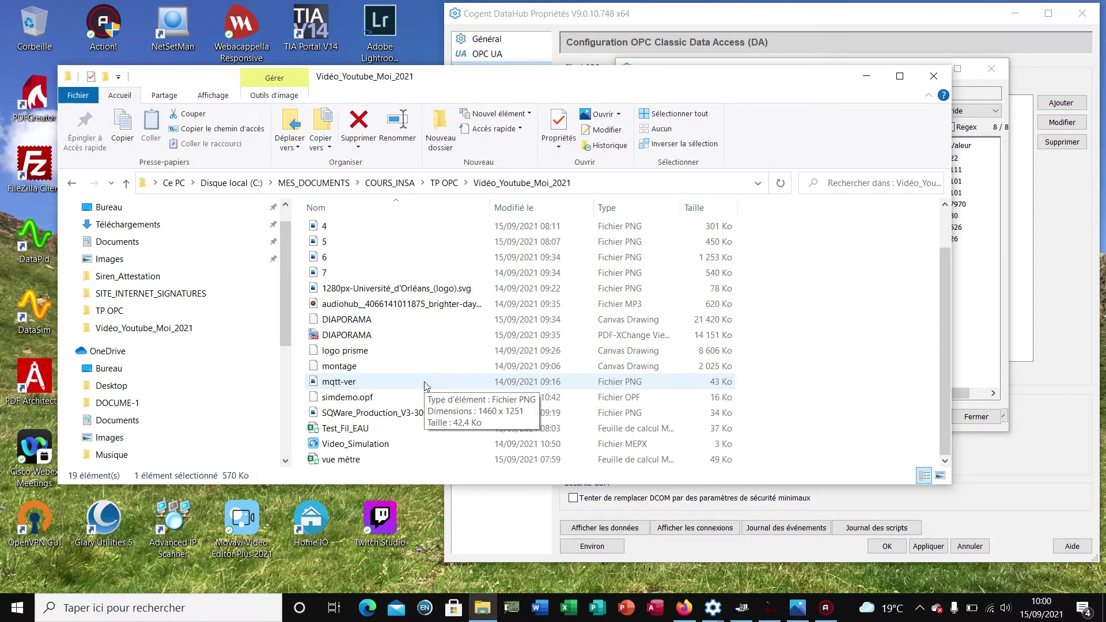
double_click(342, 461)
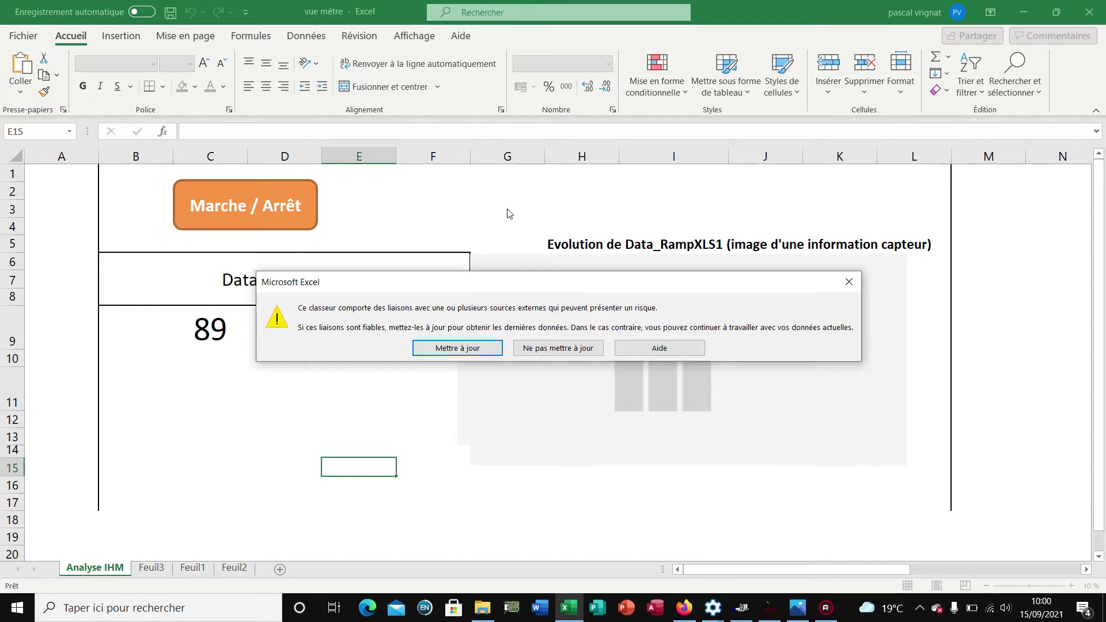
click(473, 349)
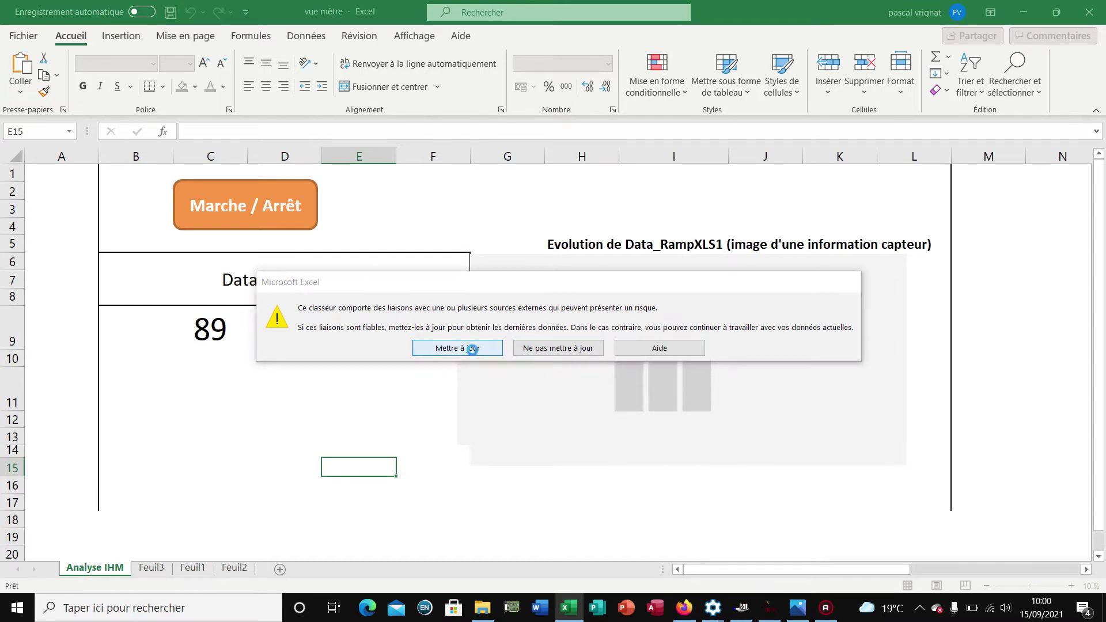
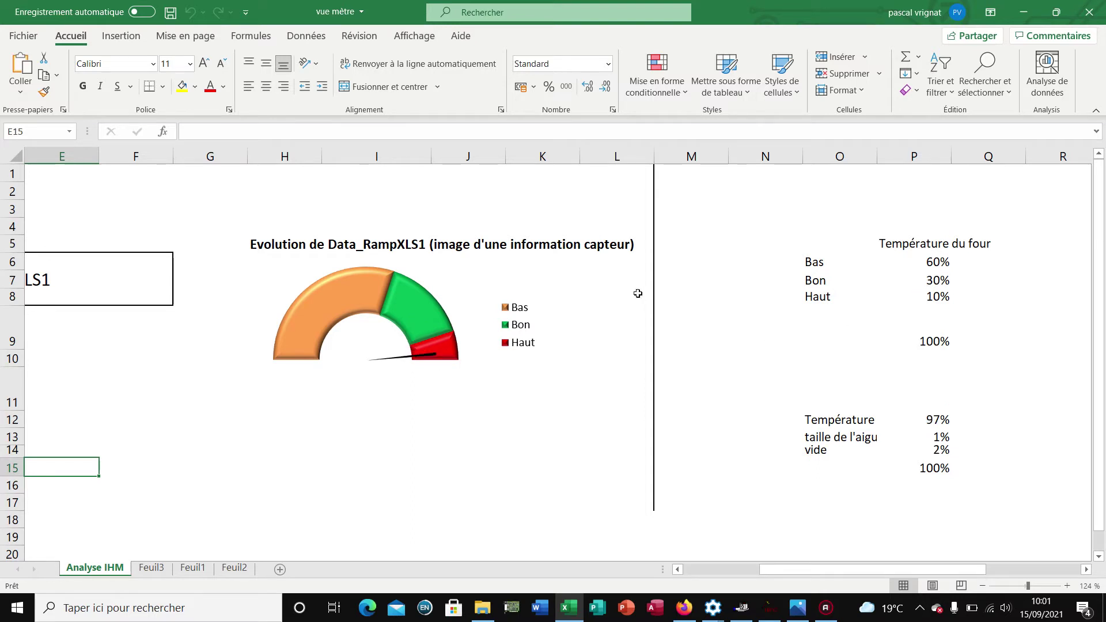
Close vue mètre without saving, and open the Test_Fil_EAU workbook with its external links updated
click(1097, 12)
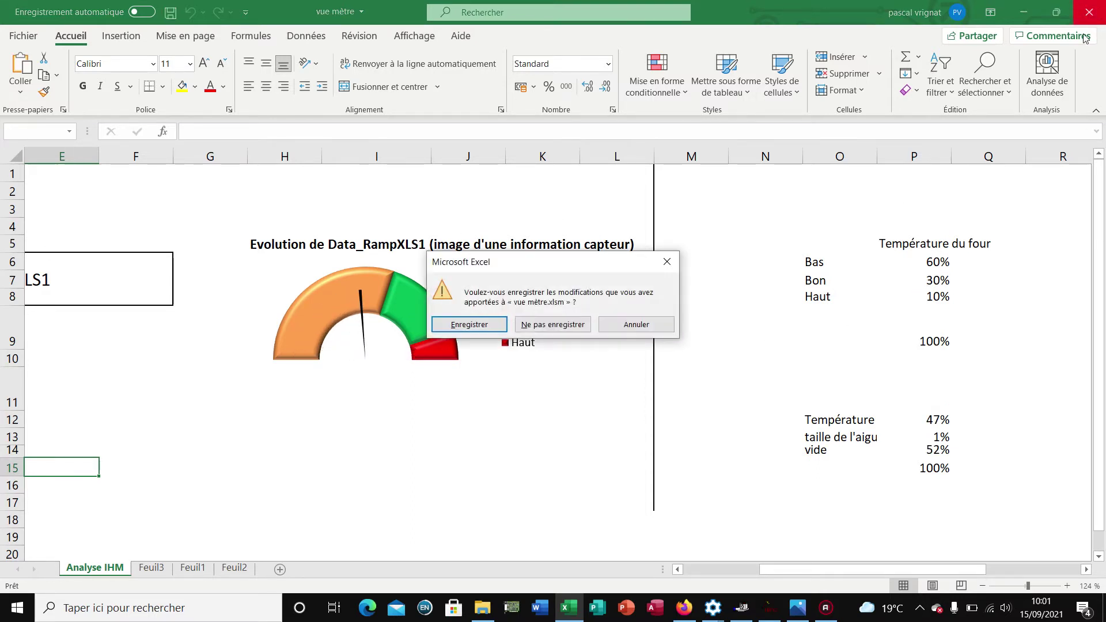
click(556, 331)
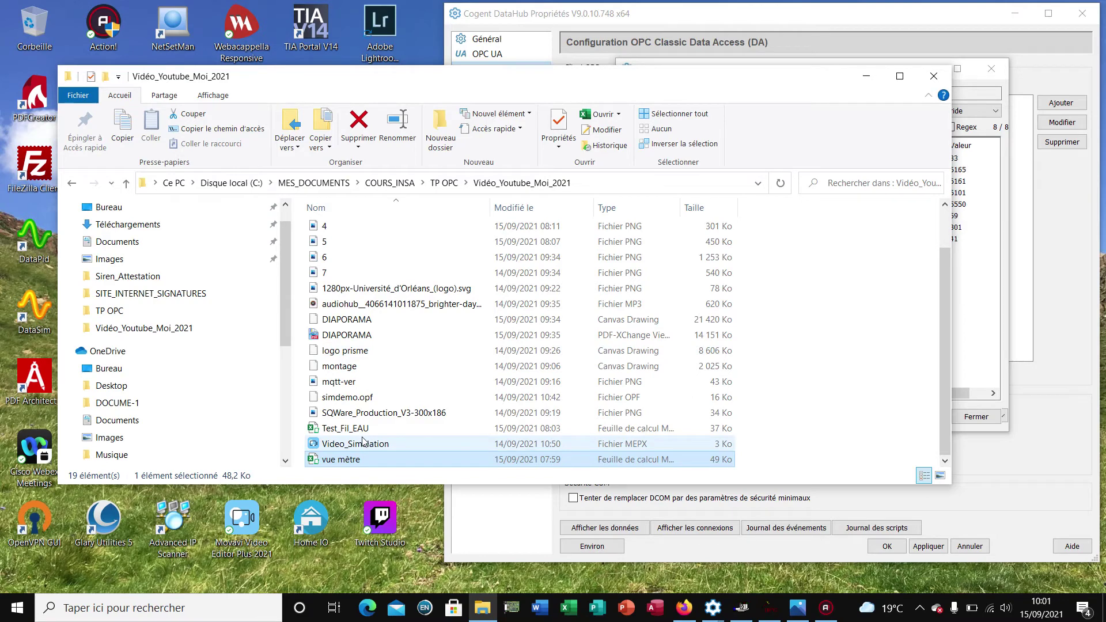
double_click(342, 431)
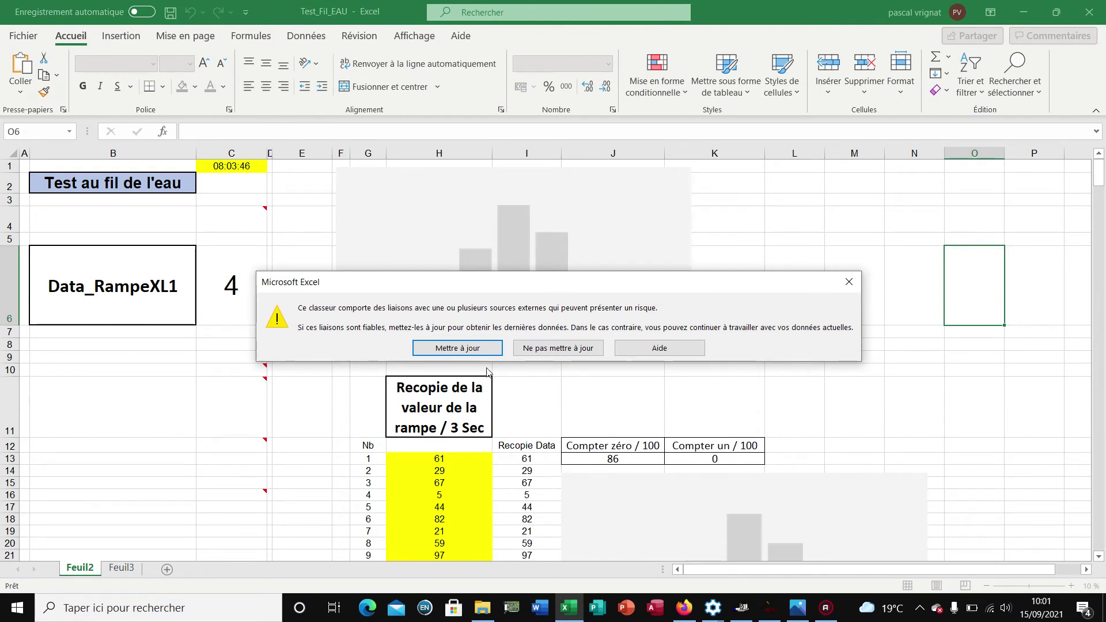
click(471, 353)
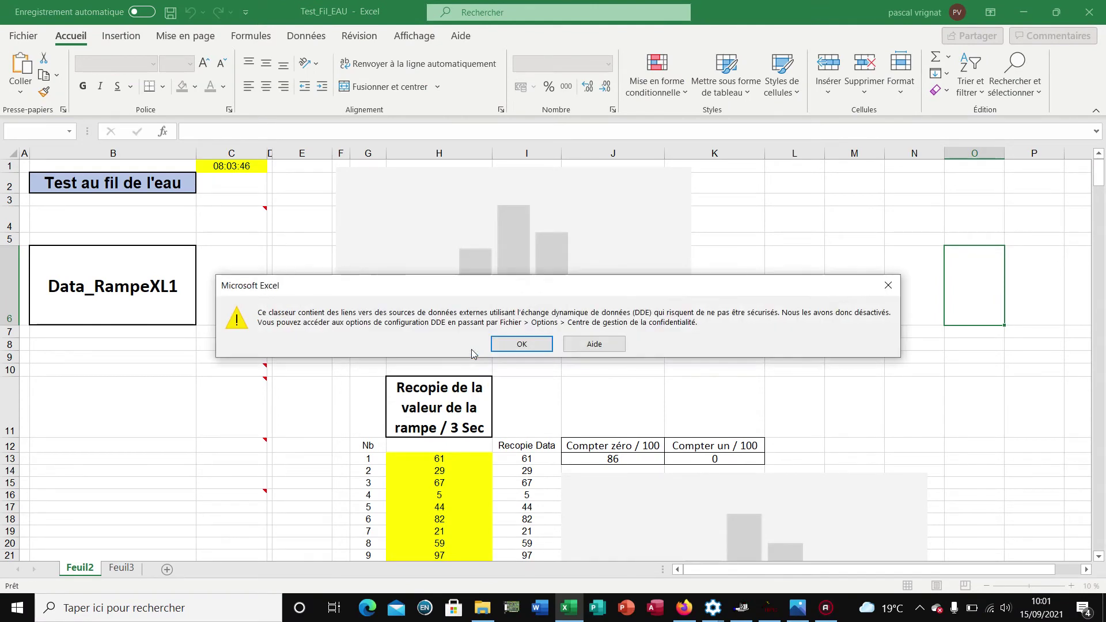
click(510, 349)
Clear the recorded ramp values in cells H13 to H26 and return to the Data_RampeXL1 chart
scroll(498, 420, down, 1)
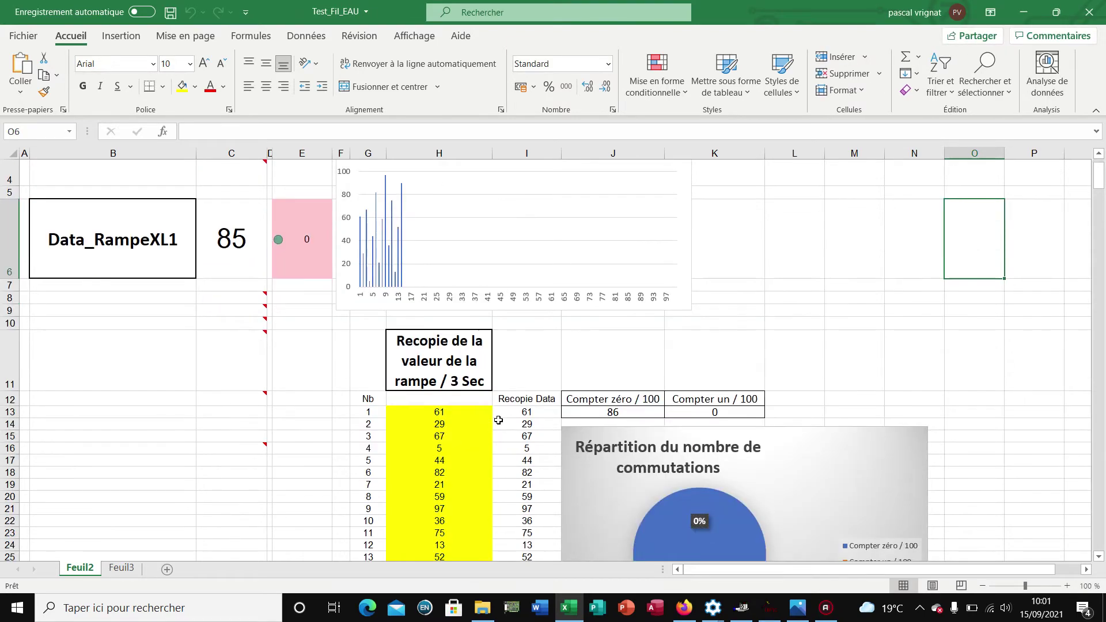
mouse_move(447, 412)
mouse_down()
mouse_move(459, 570)
mouse_move(448, 399)
mouse_up()
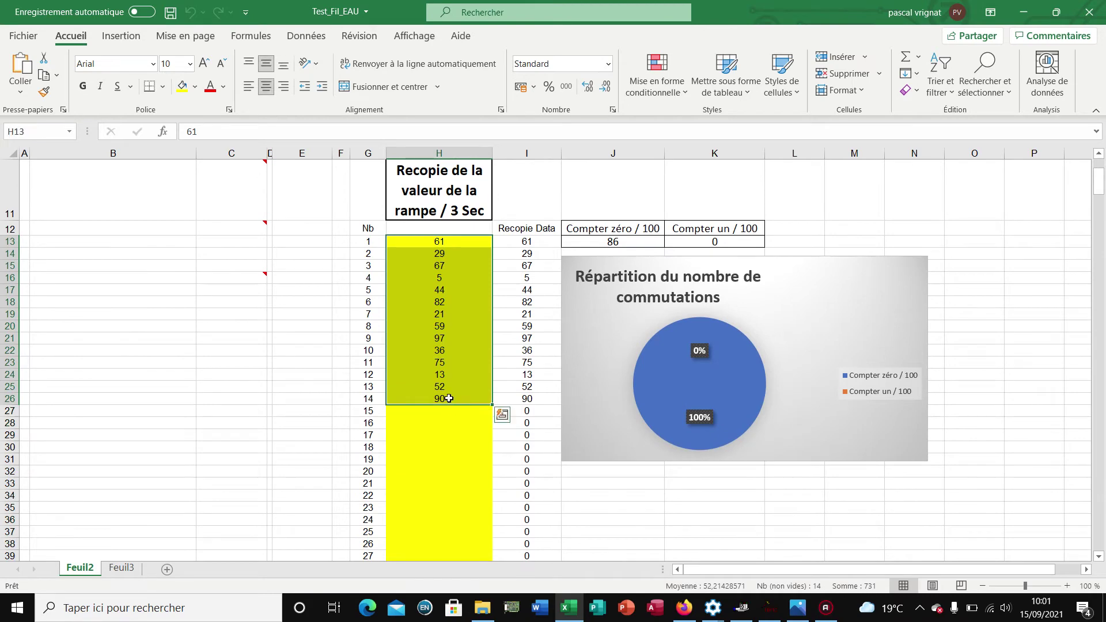
key(Delete)
scroll(449, 399, up, 4)
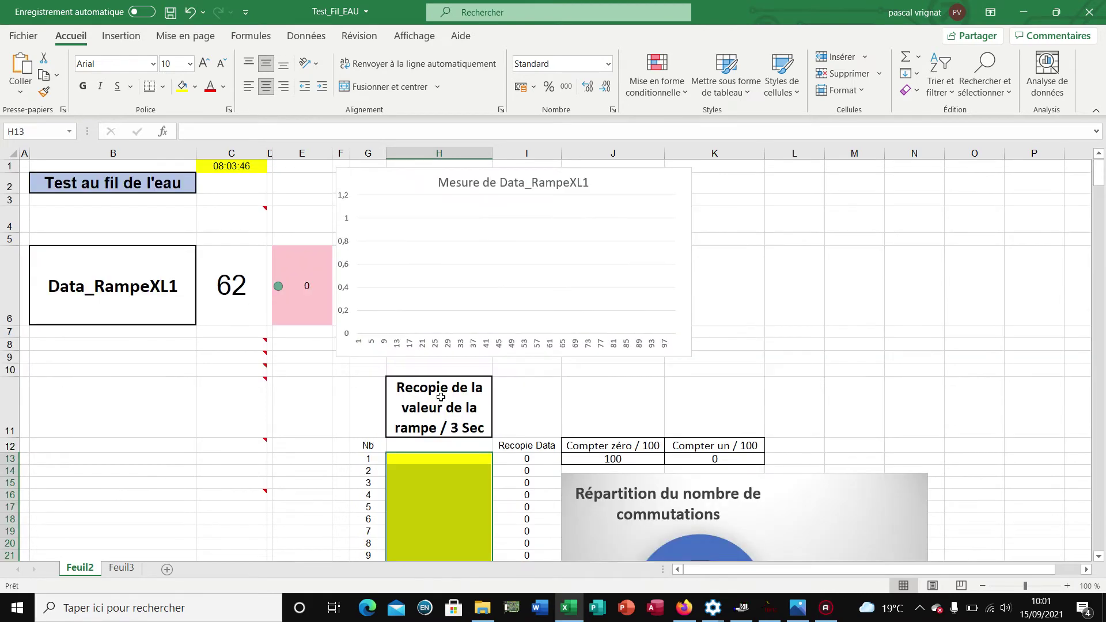
Examine the time cell C1 and the OPC link comment attached to cell C4
mouse_move(223, 391)
click(237, 169)
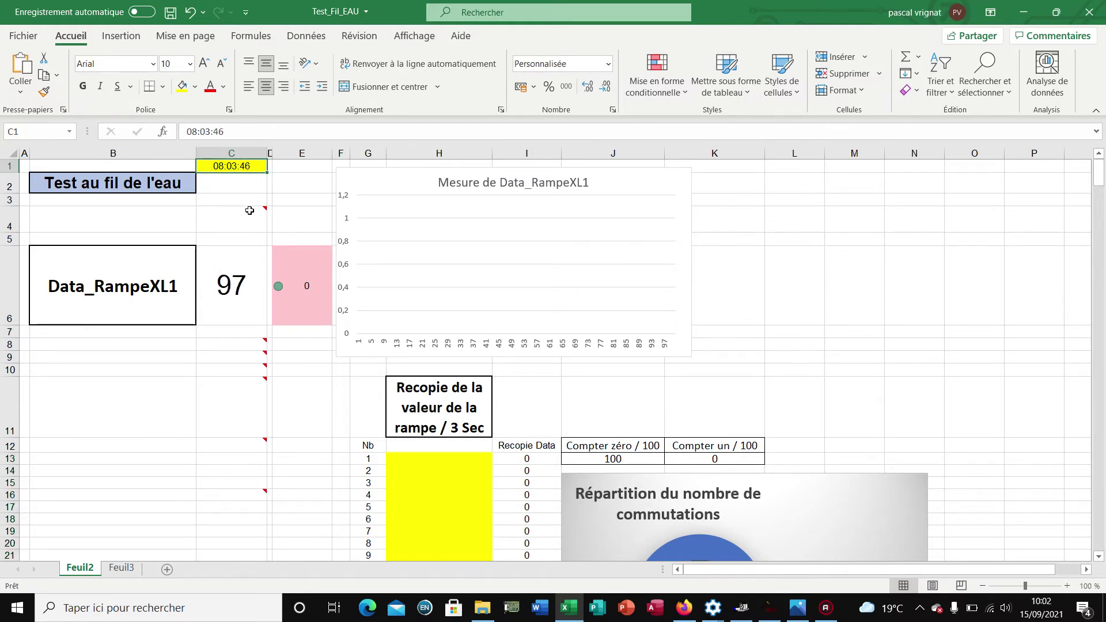
mouse_move(249, 210)
click(234, 219)
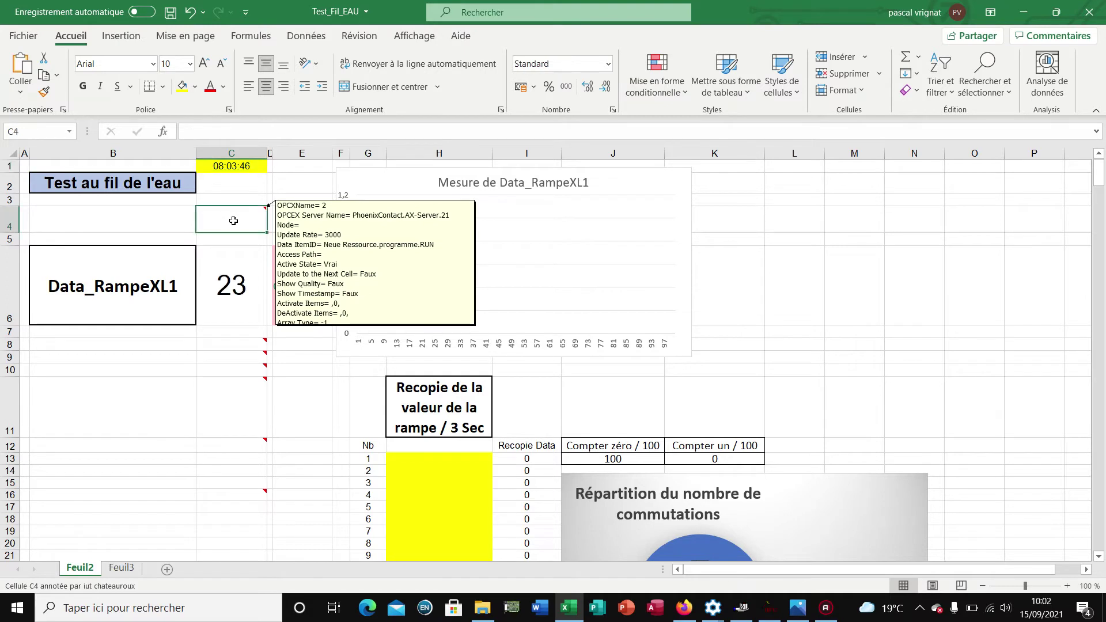
click(824, 228)
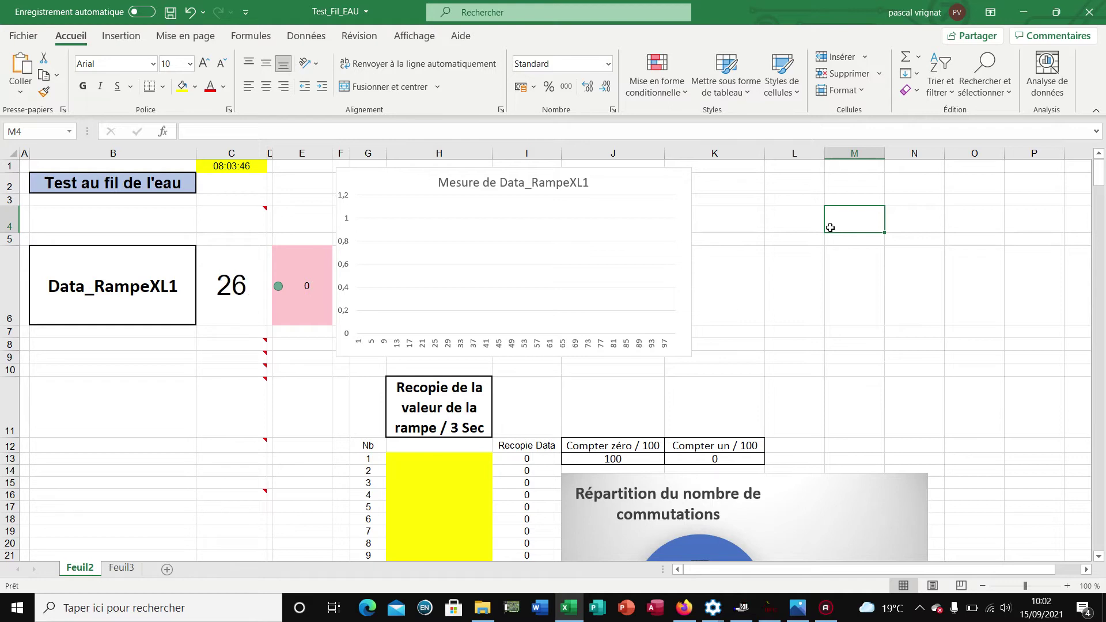
Review the VBA code of the RUN_VRAI_FAUX macro through the sub_vrai_faux timing and MAIN_OK sections, and return to the worksheet
click(415, 40)
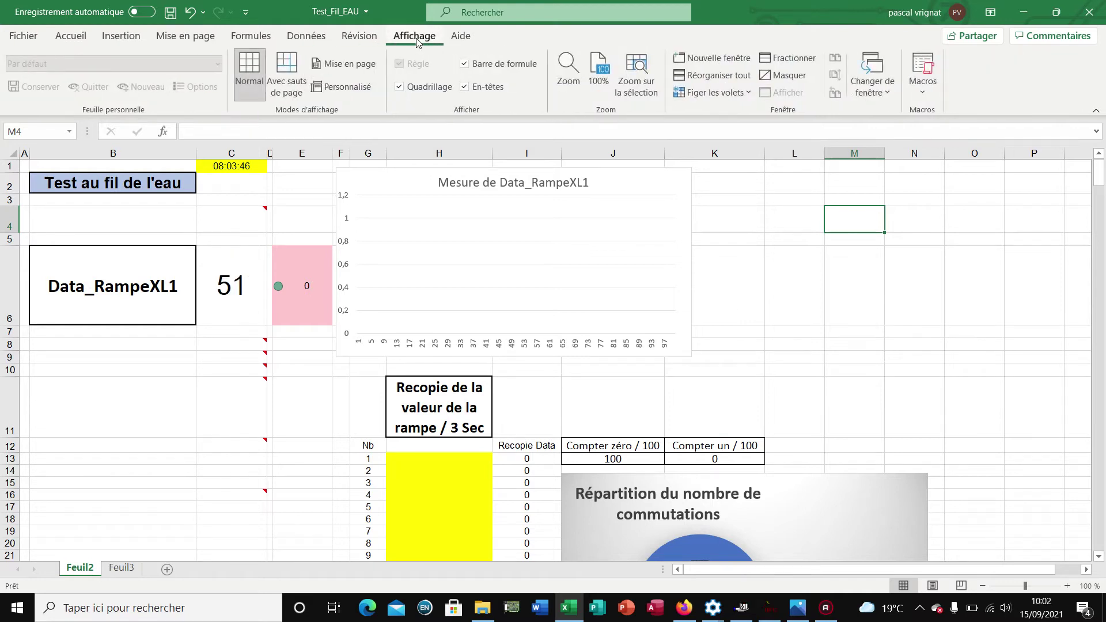
click(921, 68)
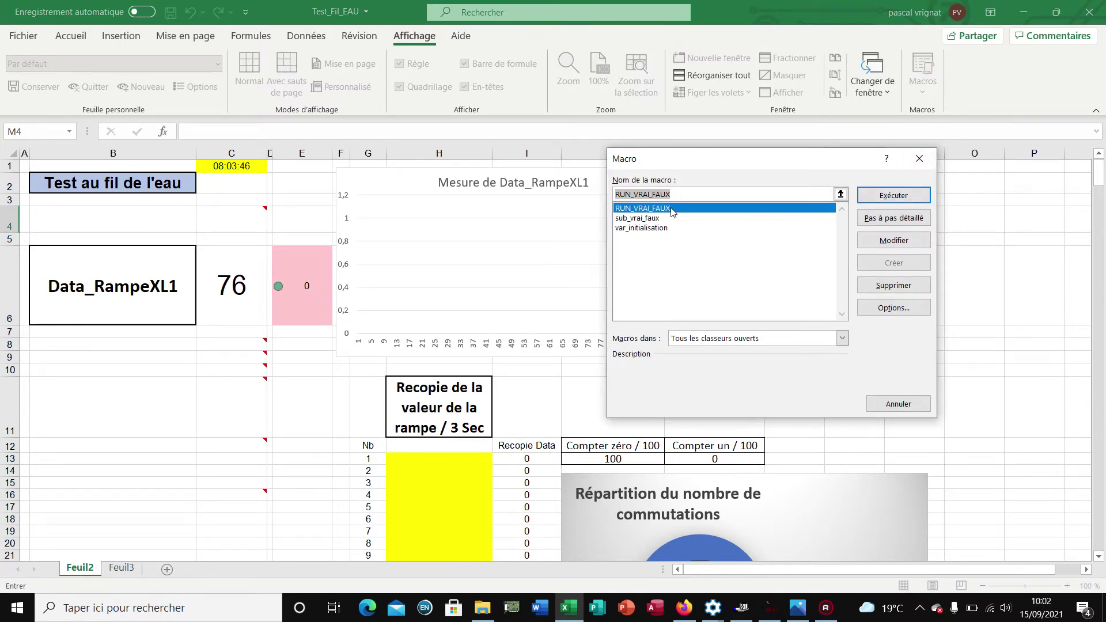
click(893, 240)
scroll(468, 264, down, 3)
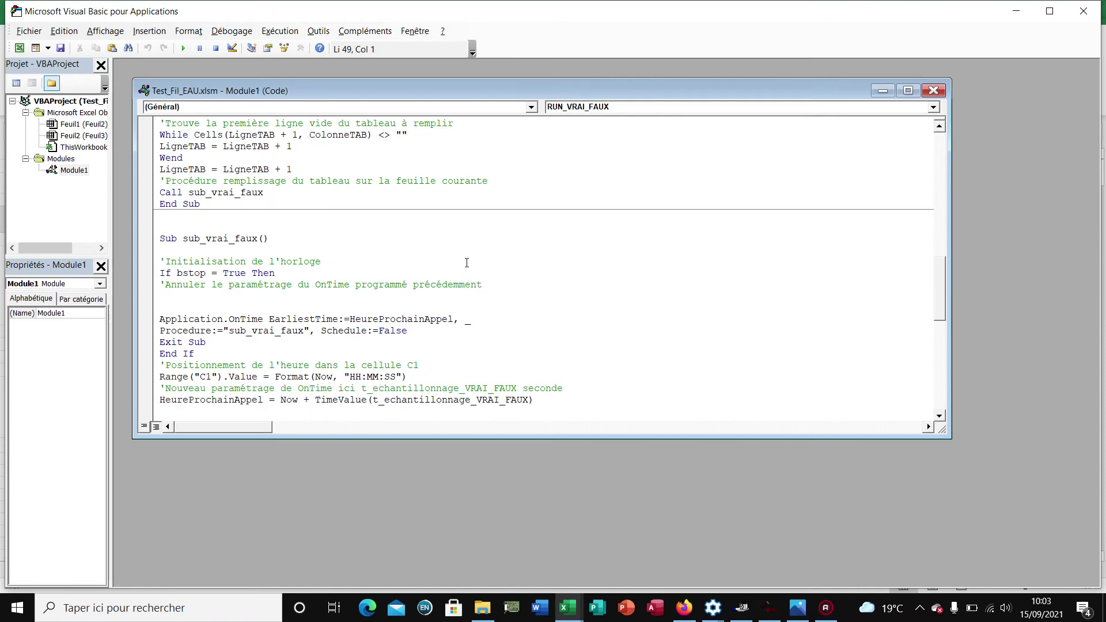
scroll(467, 263, down, 2)
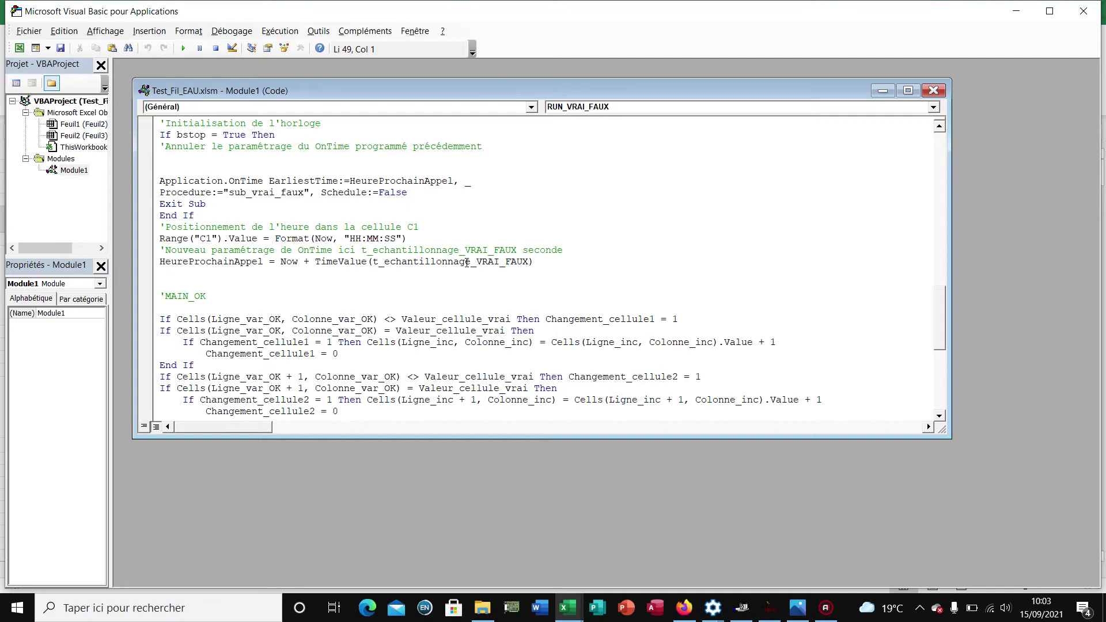
scroll(410, 249, down, 1)
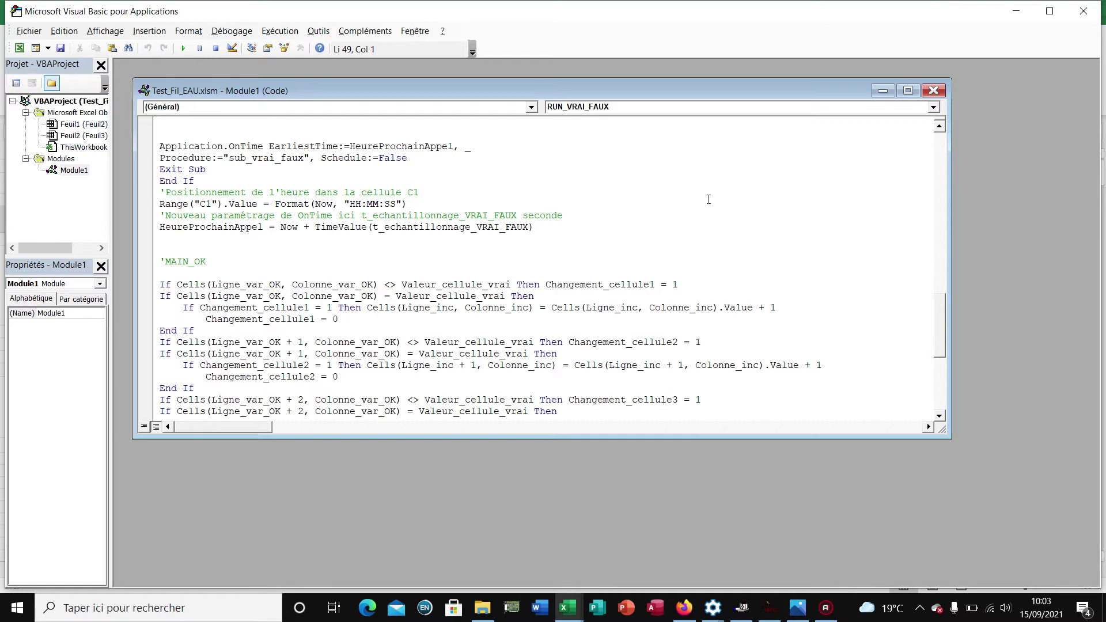
click(1096, 7)
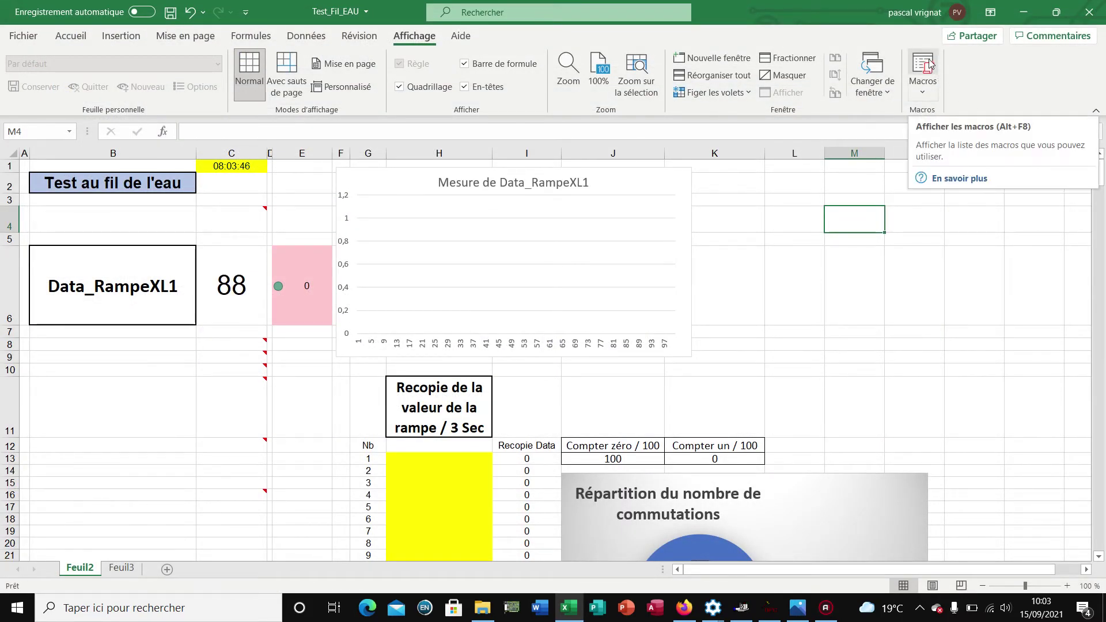
Run the RUN_VRAI_FAUX macro to log the ramp value into the table and chart
click(927, 65)
click(911, 197)
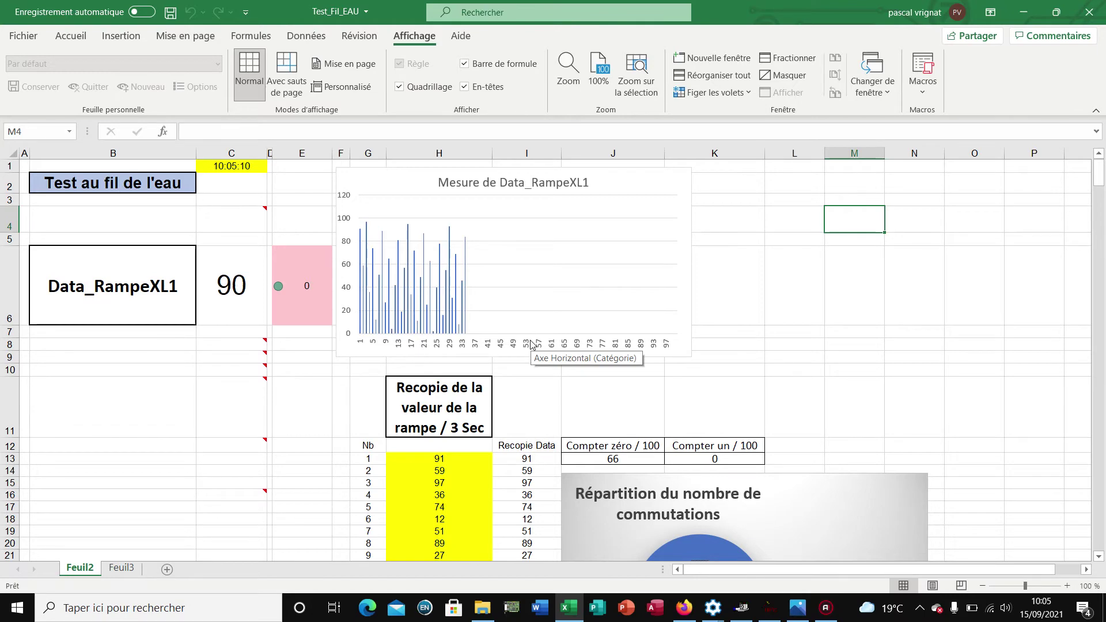
Close the Test_Fil_EAU workbook without saving it and minimize the file explorer window
click(1089, 11)
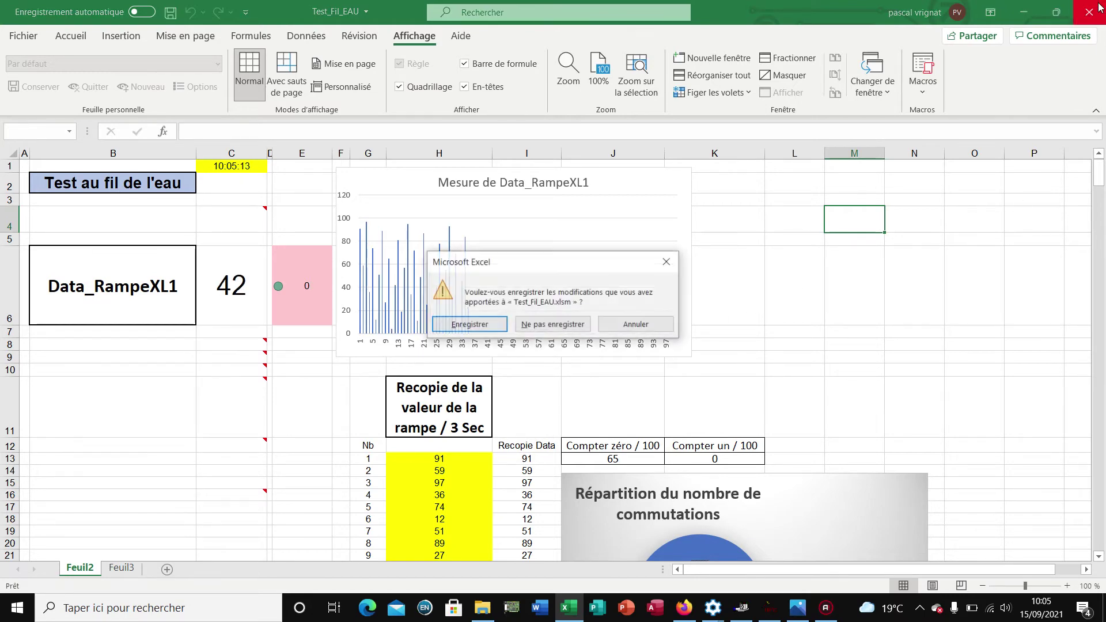
click(563, 326)
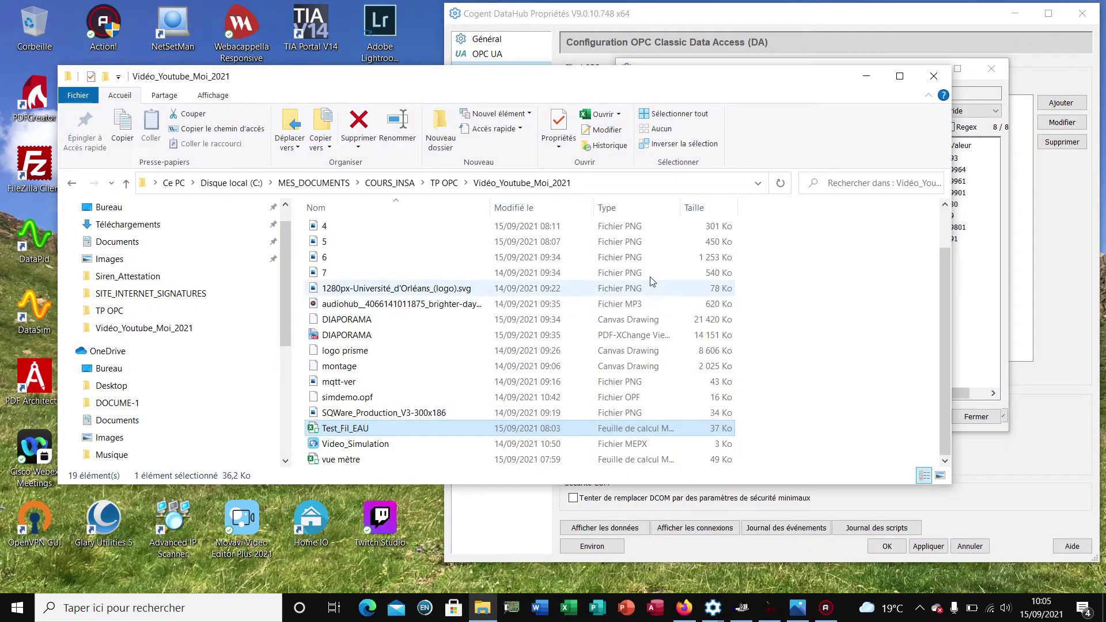
click(866, 79)
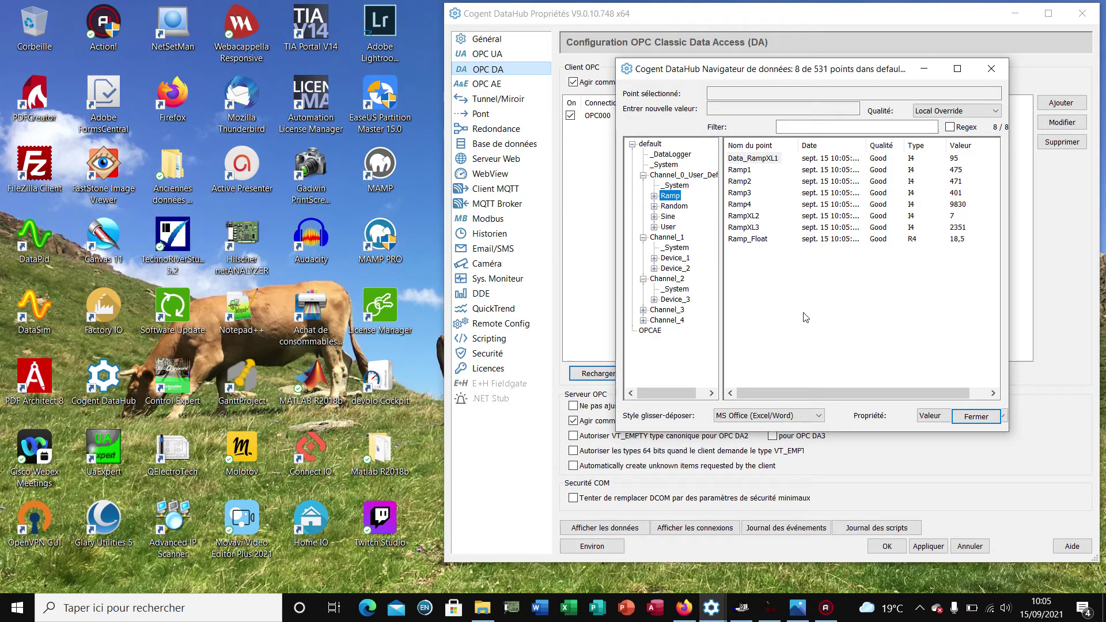
Launch Factory I/O, maximize its window and open the Test scene from My Scenes
double_click(113, 315)
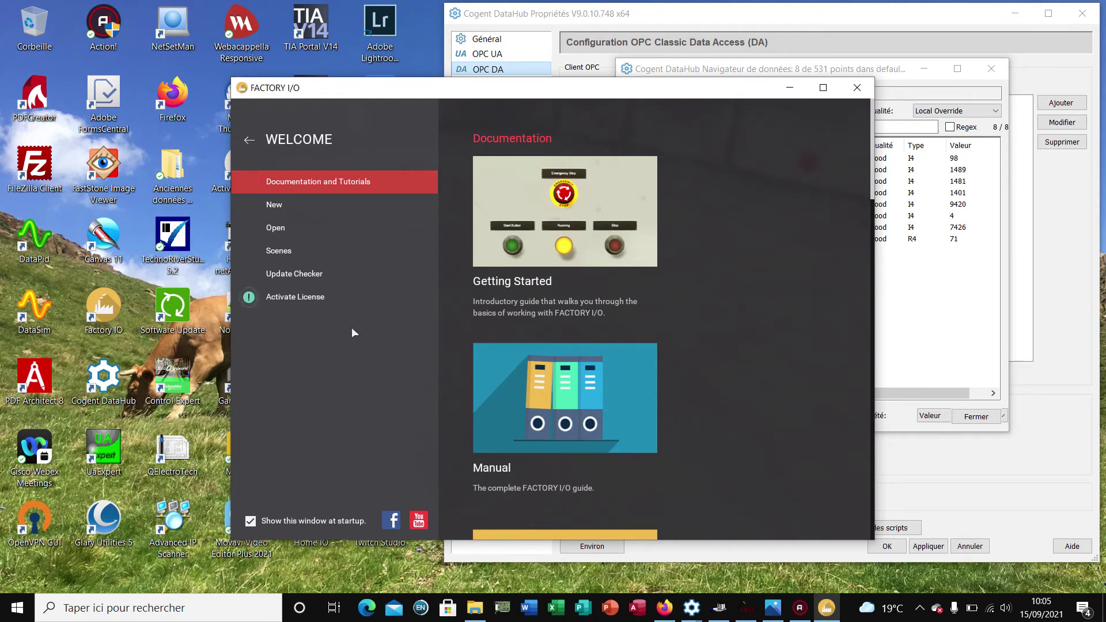
scroll(630, 358, down, 1)
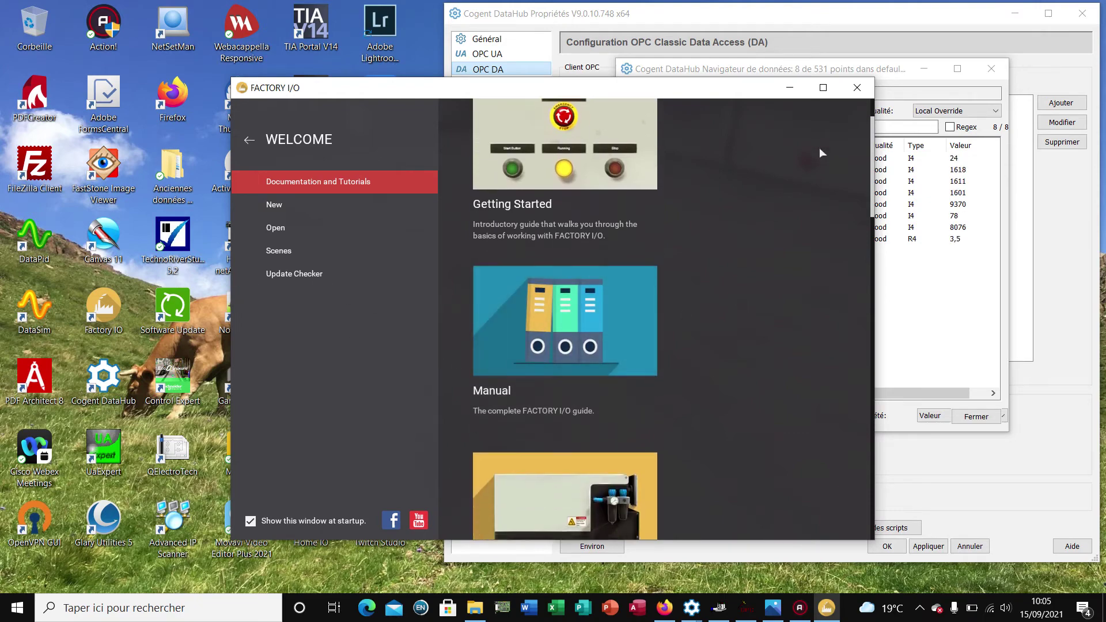
click(823, 89)
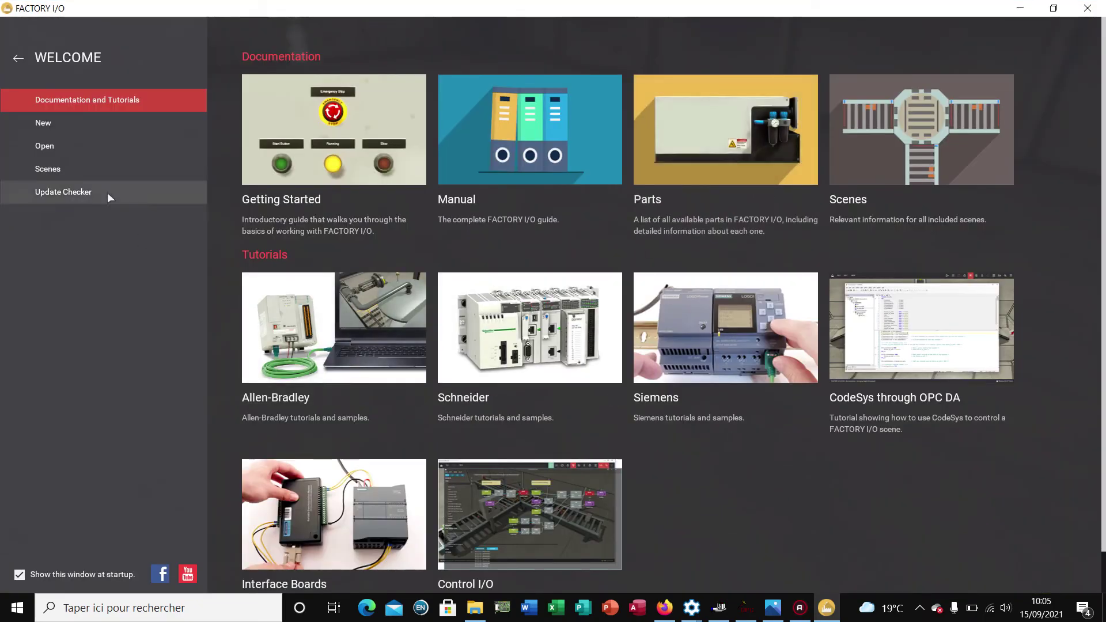
click(52, 145)
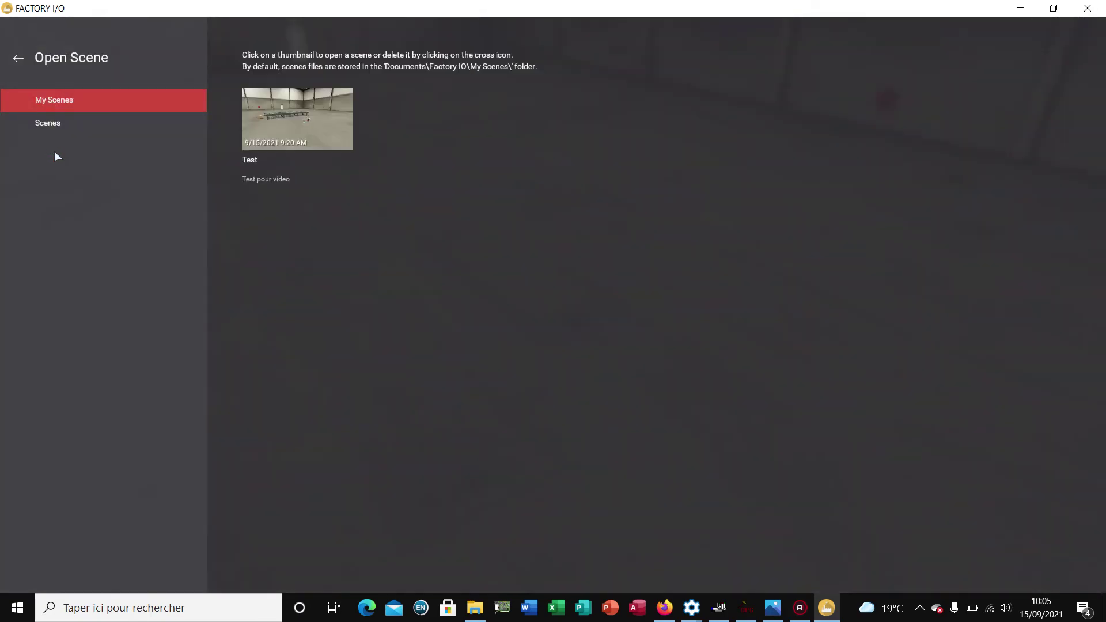
click(285, 126)
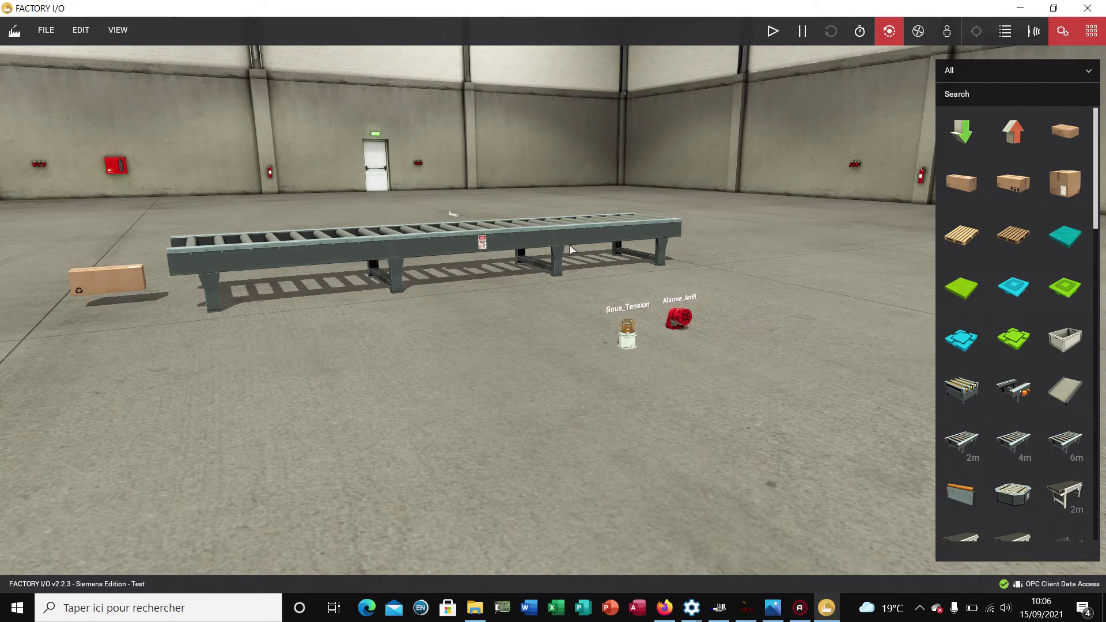
Hide the parts palette, pause the simulation and open the OPC Client Data Access driver's tag mapping
click(1093, 36)
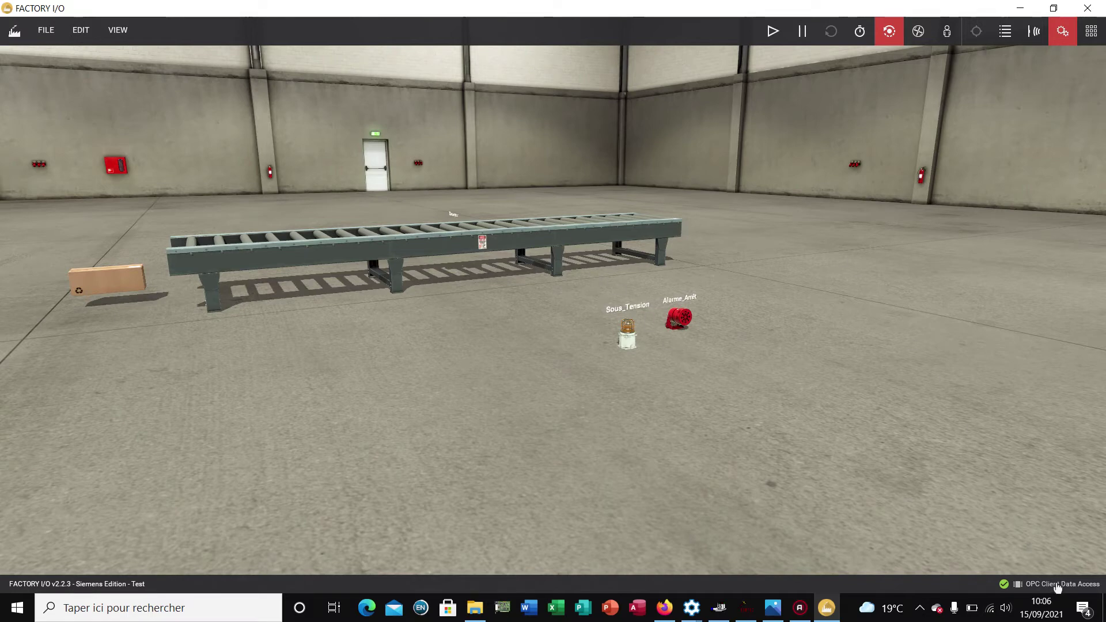
key(F6)
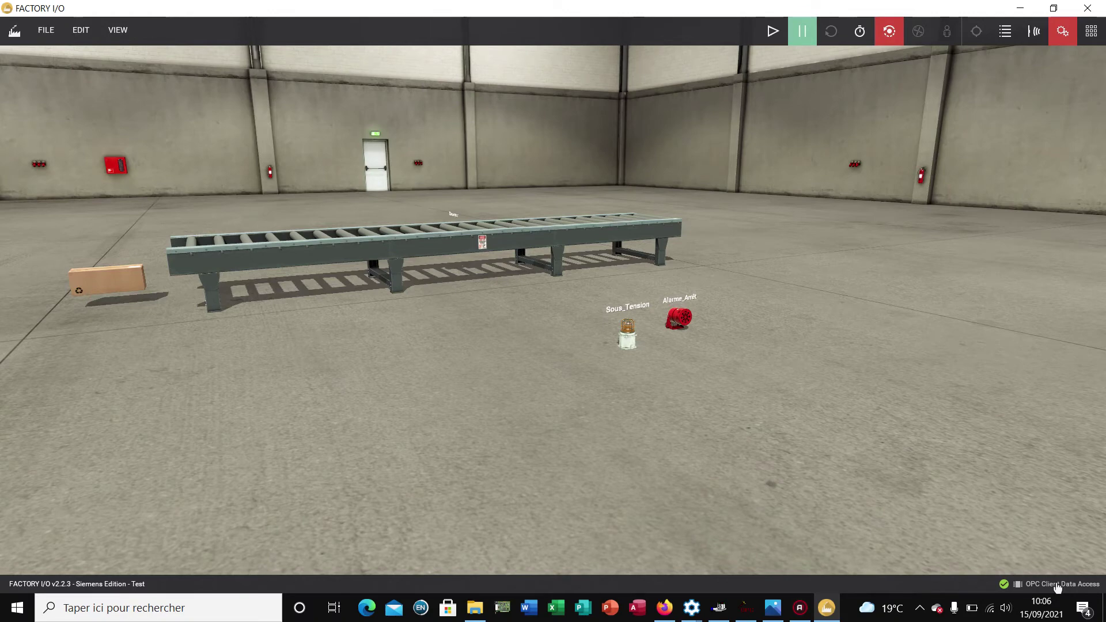
click(1057, 584)
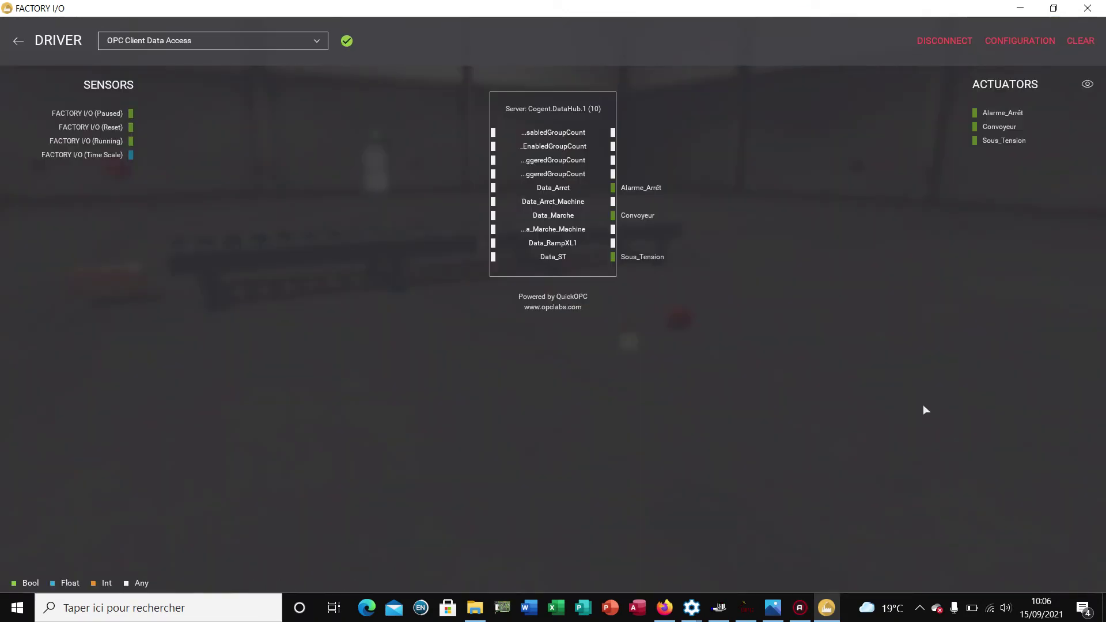